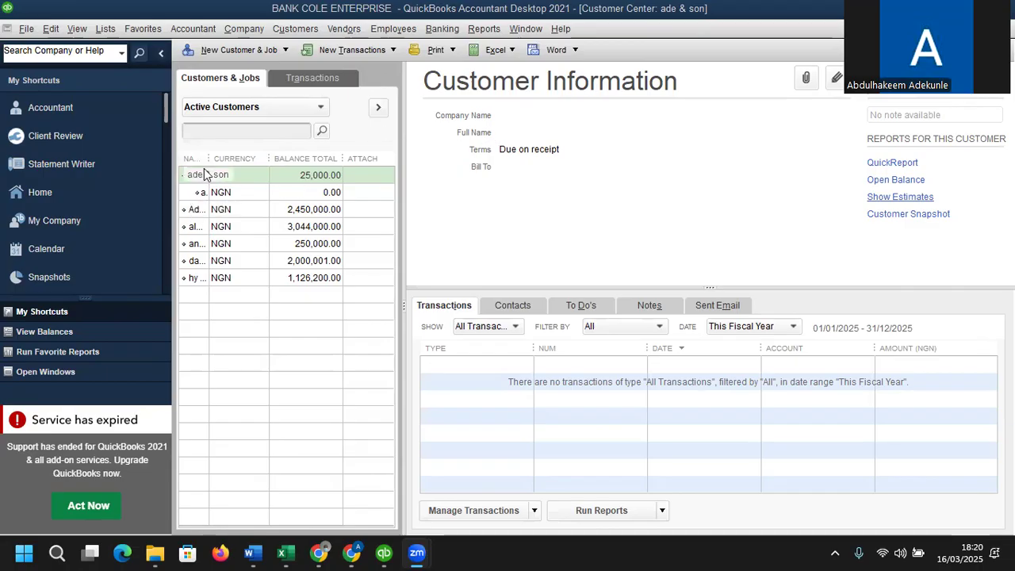
Step: Widen the Name column in the customer list and start a new invoice for ade & son
{"action": "left_click_drag", "start_coordinate": [206, 158], "coordinate": [233, 159]}
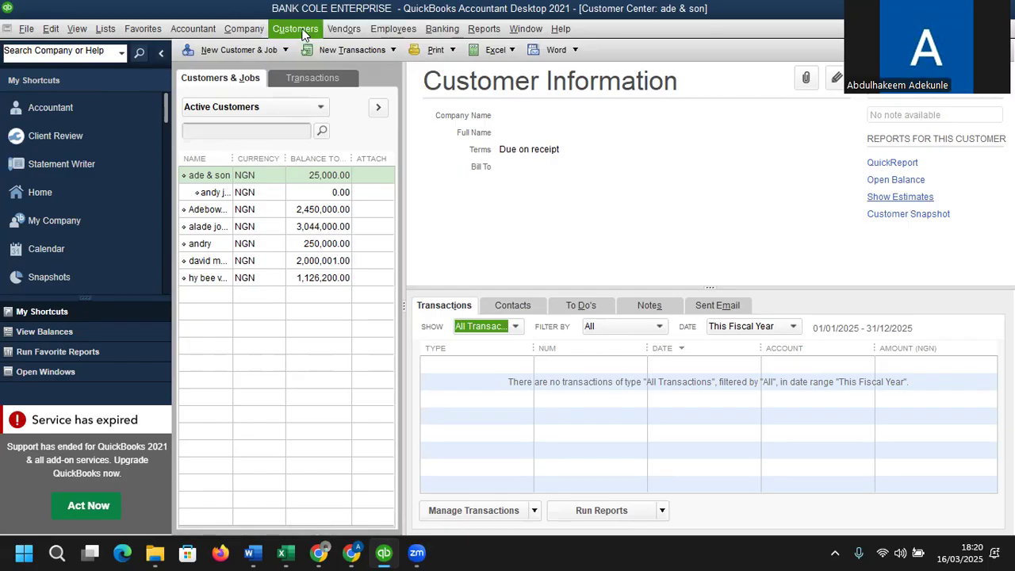
{"action": "right_click", "coordinate": [242, 177]}
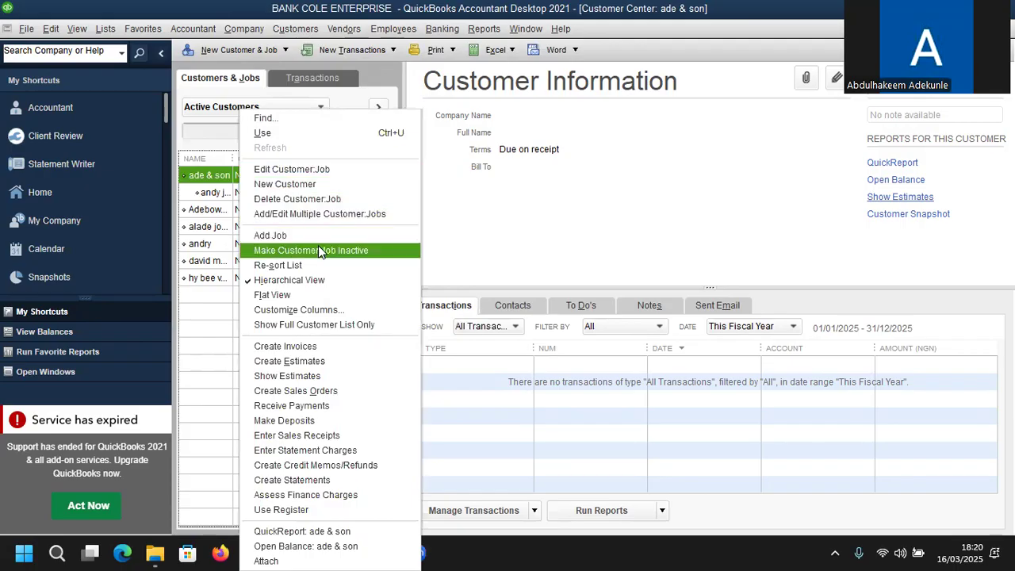
{"action": "left_click", "coordinate": [304, 346]}
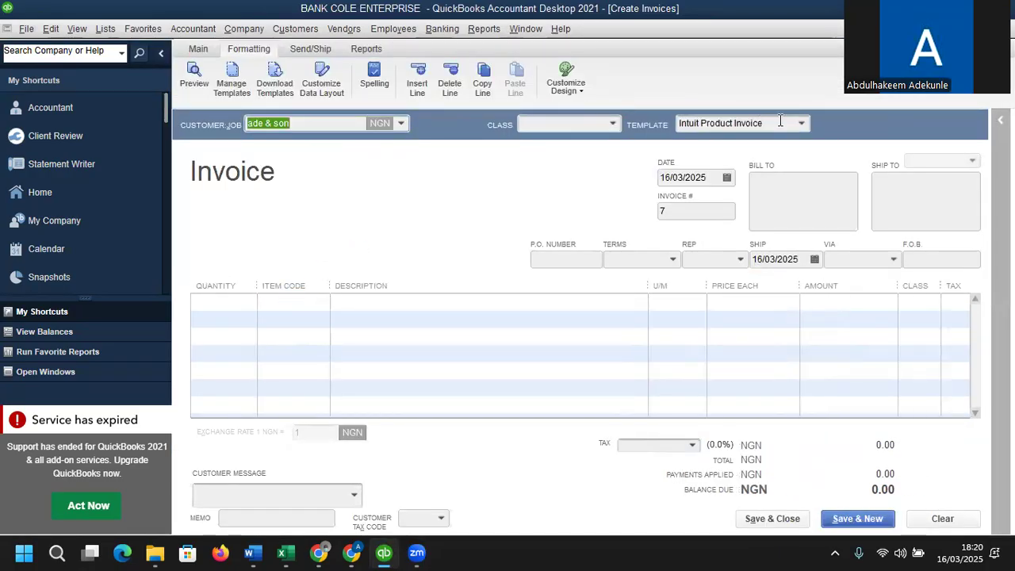
Step: Enter a quantity of 10 and the item sugar on the first invoice line
{"action": "left_click", "coordinate": [240, 303]}
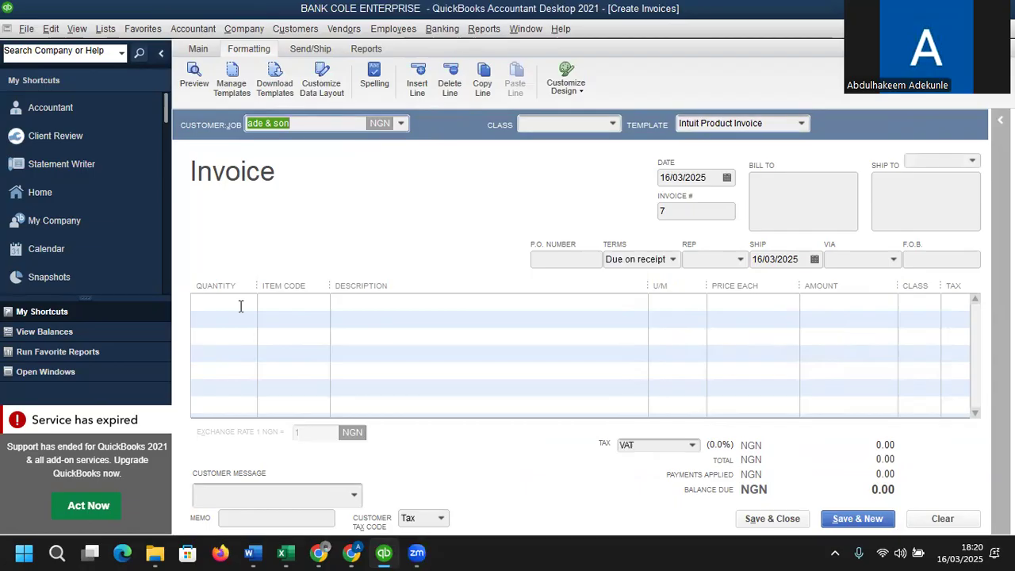
{"action": "type", "text": "10"}
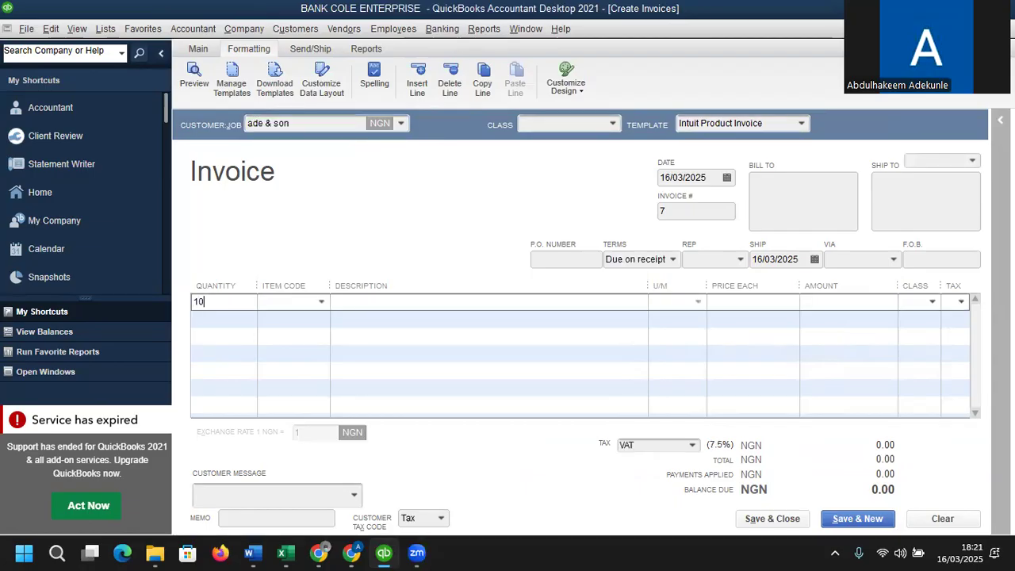
{"action": "key", "text": "Tab"}
{"action": "left_click", "coordinate": [320, 302]}
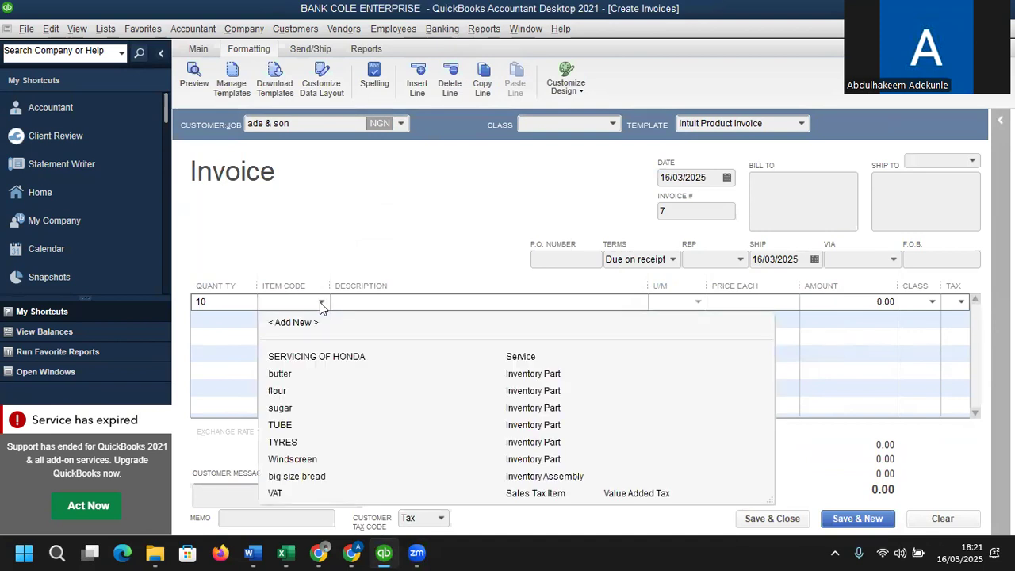
{"action": "left_click", "coordinate": [294, 408]}
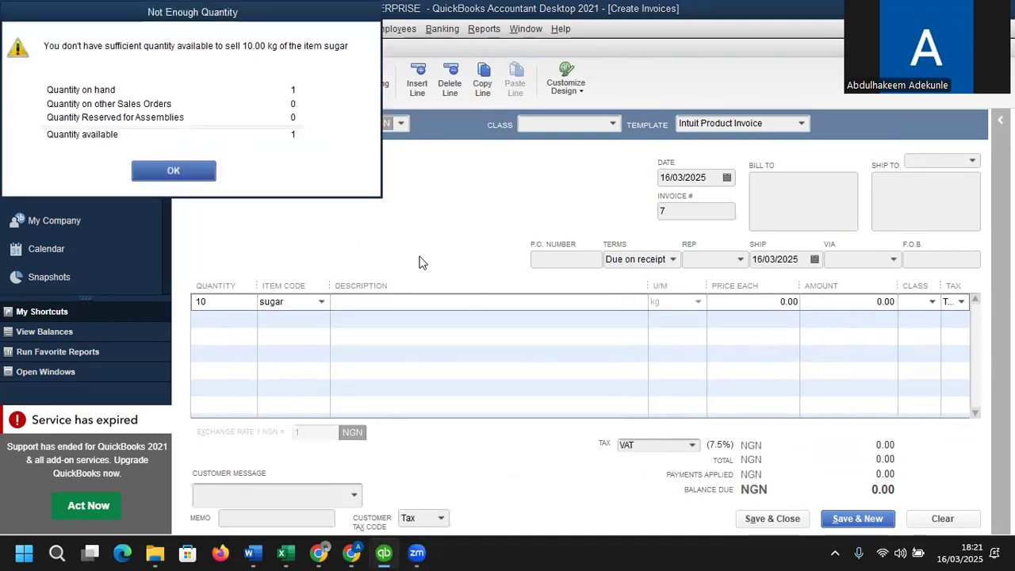
{"action": "left_click", "coordinate": [174, 171]}
Step: Reduce the sugar line's quantity to 1
{"action": "left_click", "coordinate": [573, 252]}
{"action": "left_click", "coordinate": [223, 305]}
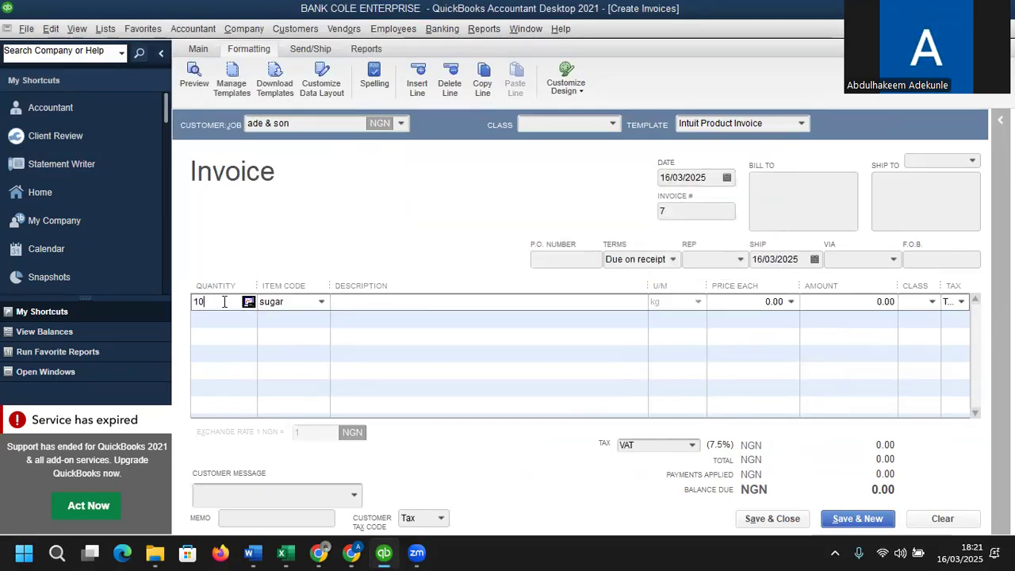
{"action": "key", "text": "Tab"}
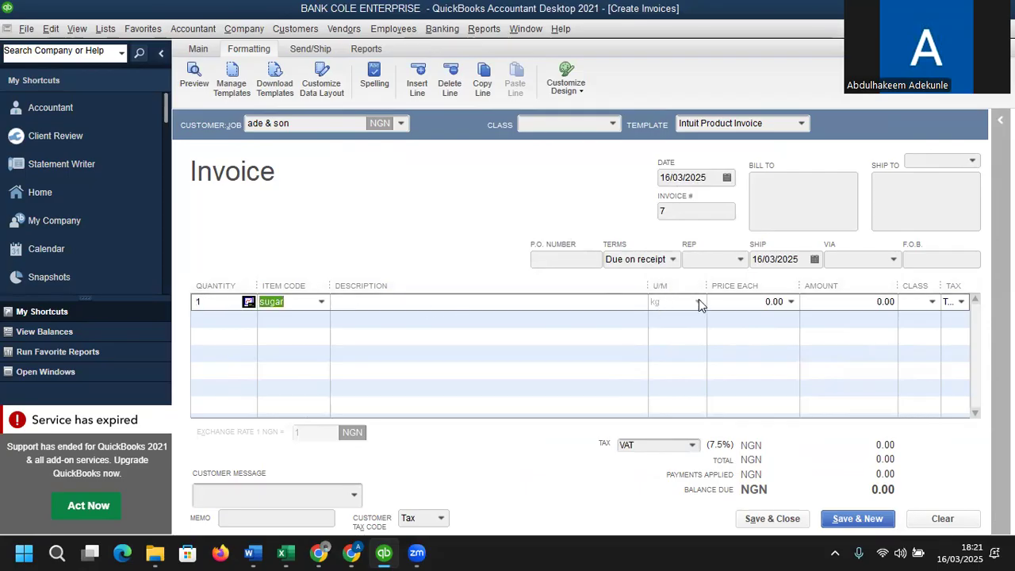
{"action": "left_click", "coordinate": [552, 307]}
{"action": "type", "text": "20"}
{"action": "key", "text": "Tab"}
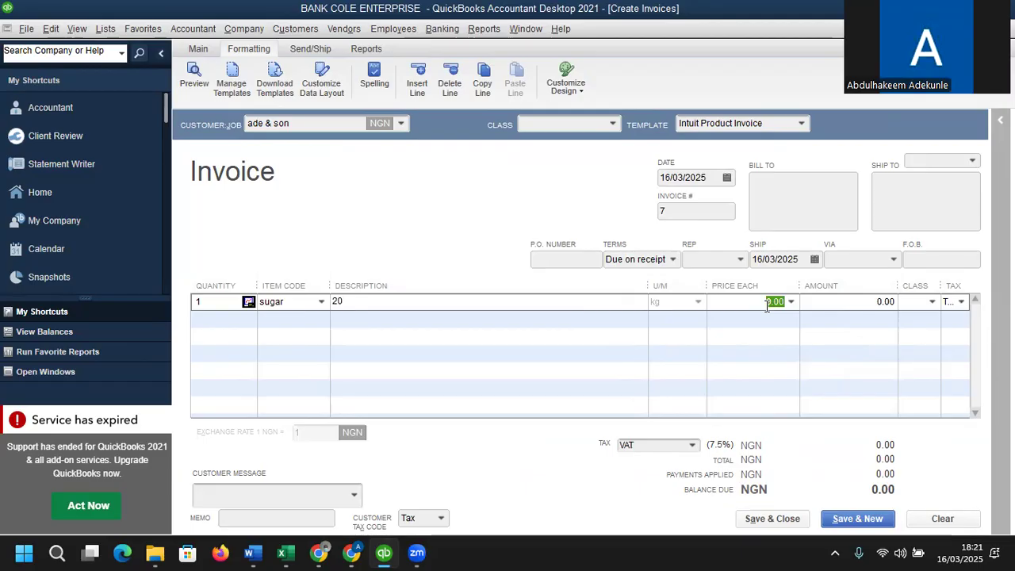
{"action": "left_click", "coordinate": [366, 308]}
{"action": "left_click", "coordinate": [332, 305]}
{"action": "key", "text": "Delete"}
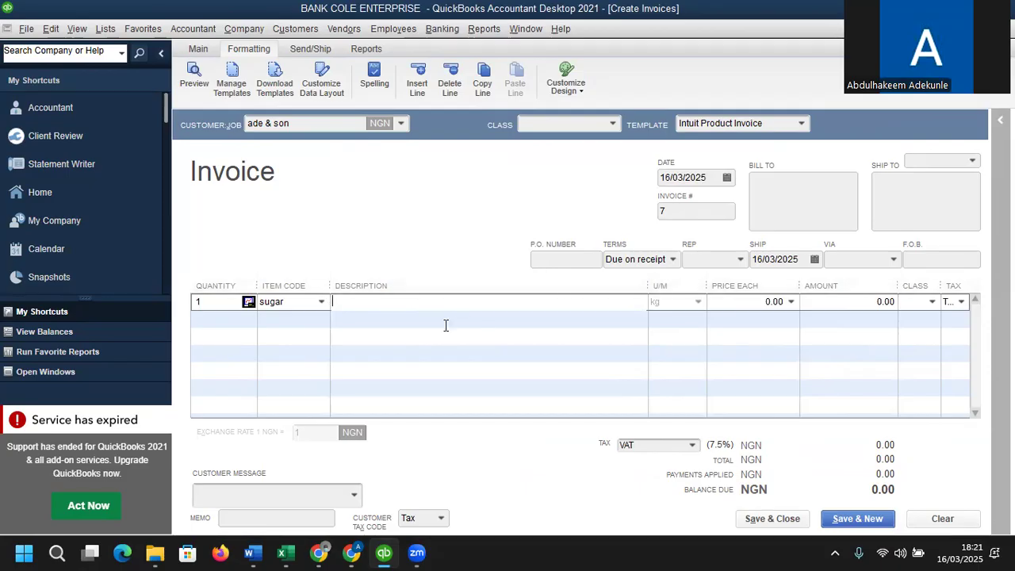
Step: Describe the first invoice line as sugar and set its unit price to 5,000
{"action": "type", "text": "sugar"}
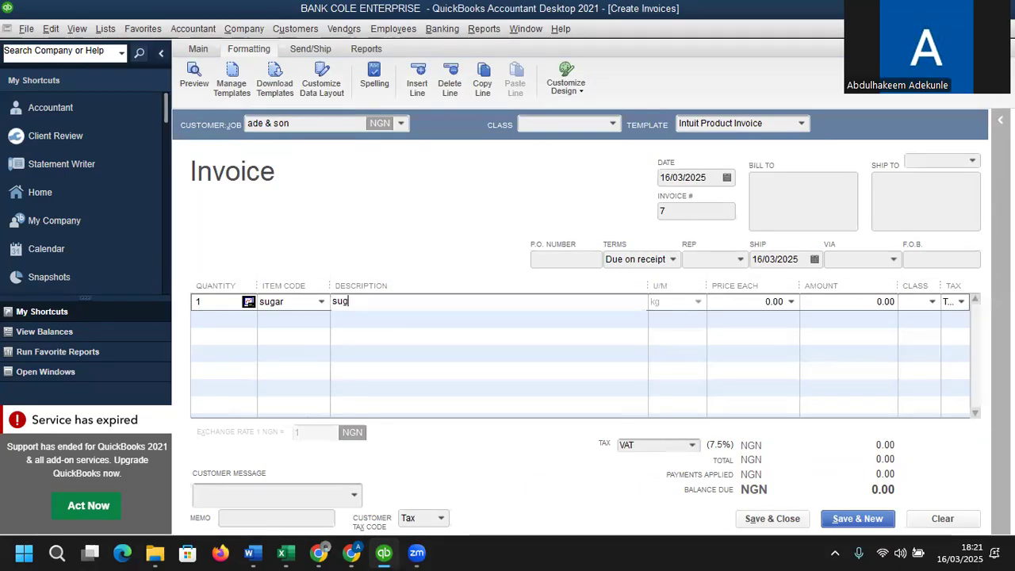
{"action": "left_click", "coordinate": [747, 300]}
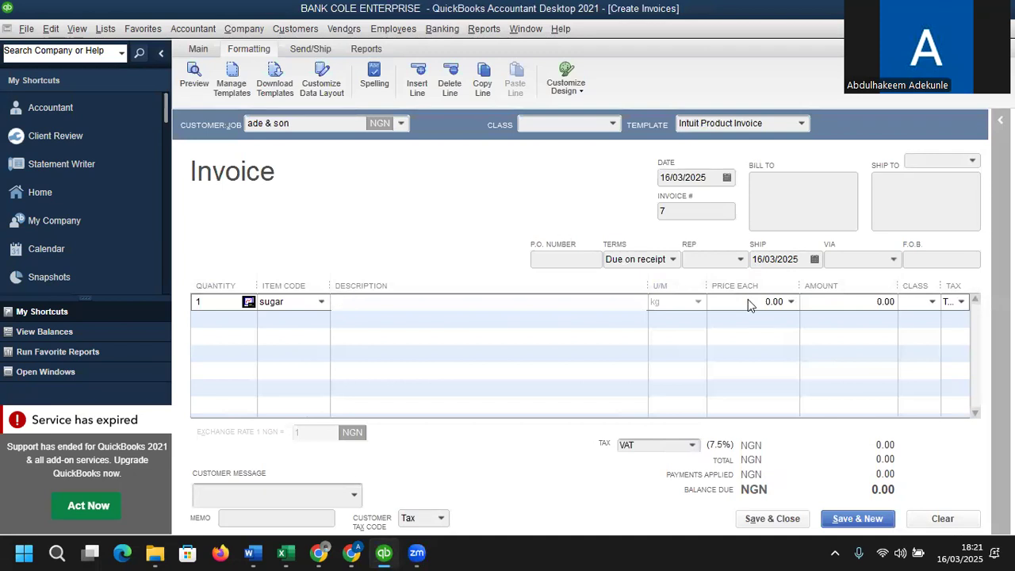
{"action": "double_click", "coordinate": [775, 301]}
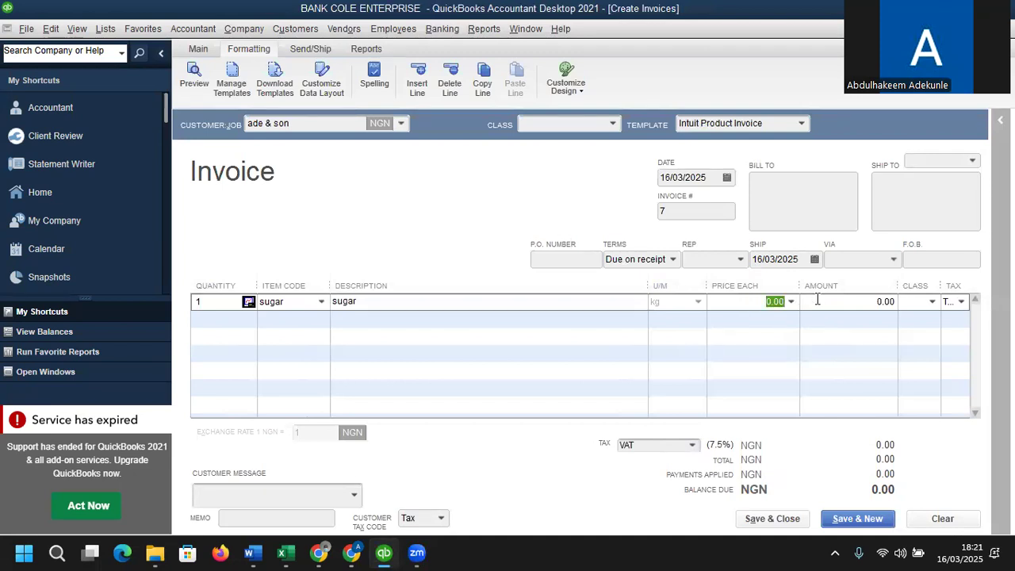
{"action": "type", "text": "5"}
{"action": "key", "text": "Tab"}
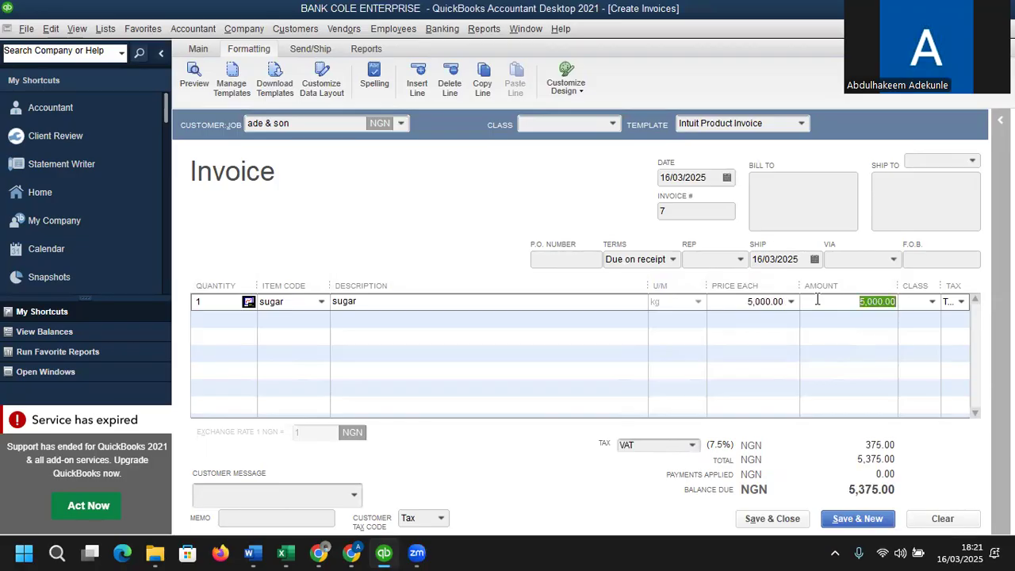
Step: Add a second invoice line with quantity 1, the item butter and the description butter
{"action": "left_click", "coordinate": [238, 319]}
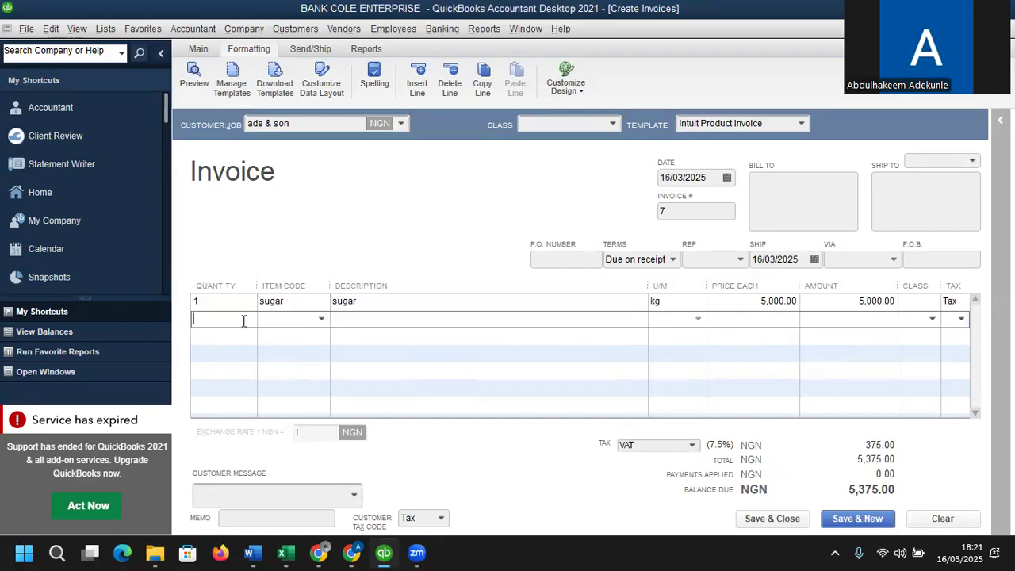
{"action": "type", "text": "1"}
{"action": "left_click", "coordinate": [320, 319]}
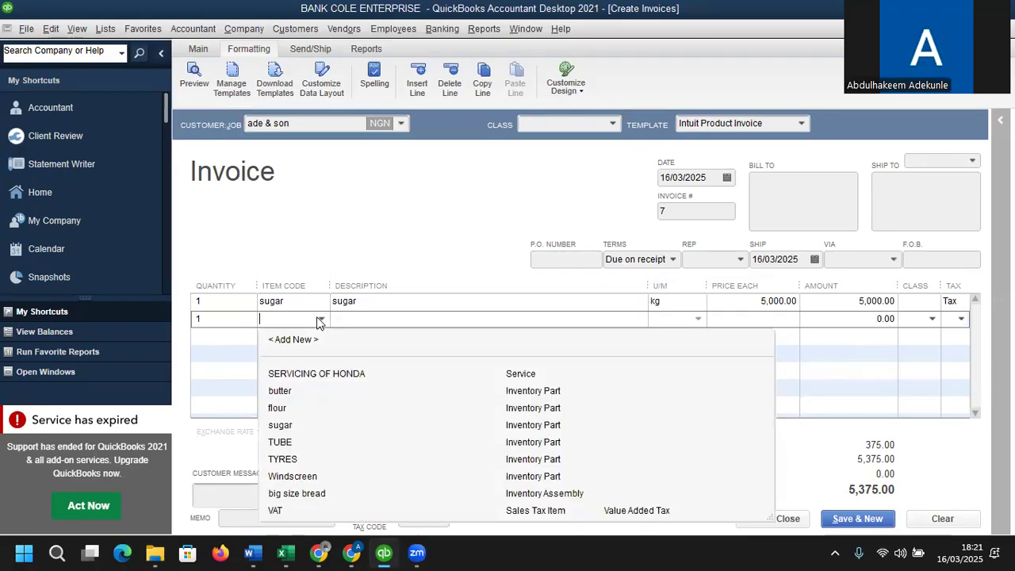
{"action": "left_click", "coordinate": [290, 391]}
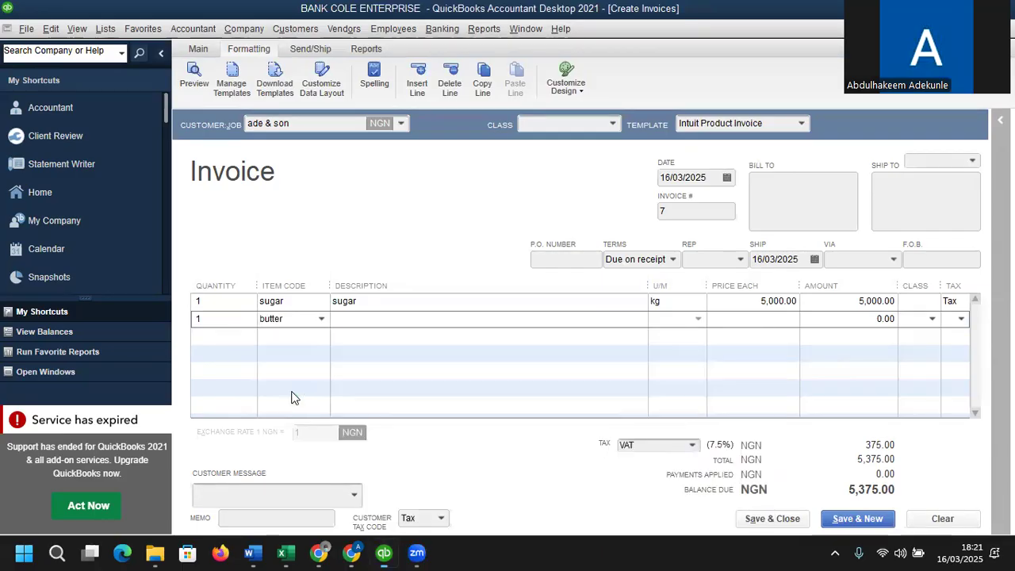
{"action": "left_click", "coordinate": [573, 322]}
{"action": "type", "text": "butter"}
Step: Set the butter line's quantity to 5 and its unit price to 1,000
{"action": "left_click", "coordinate": [754, 318]}
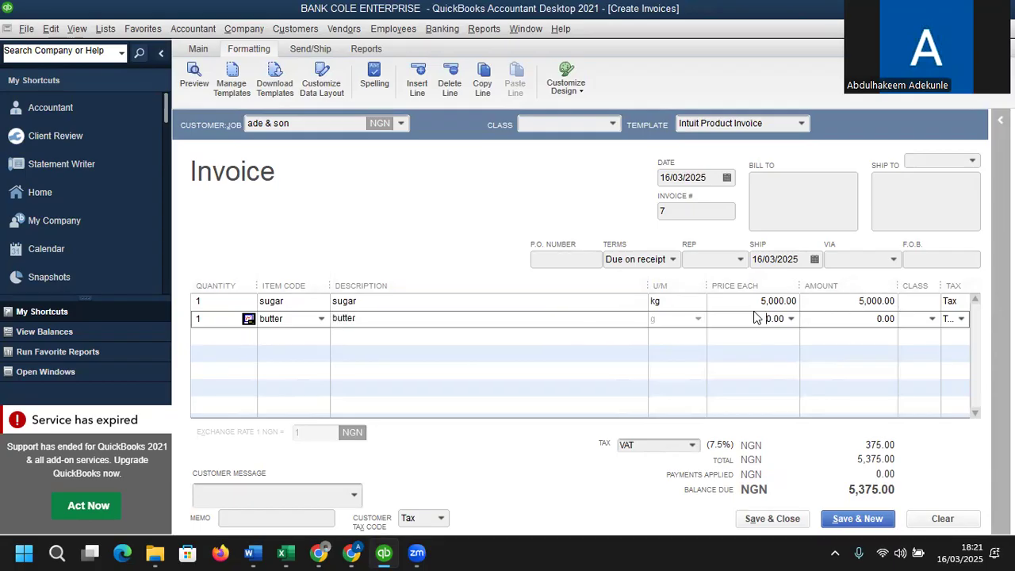
{"action": "left_click_drag", "start_coordinate": [765, 318], "coordinate": [790, 321]}
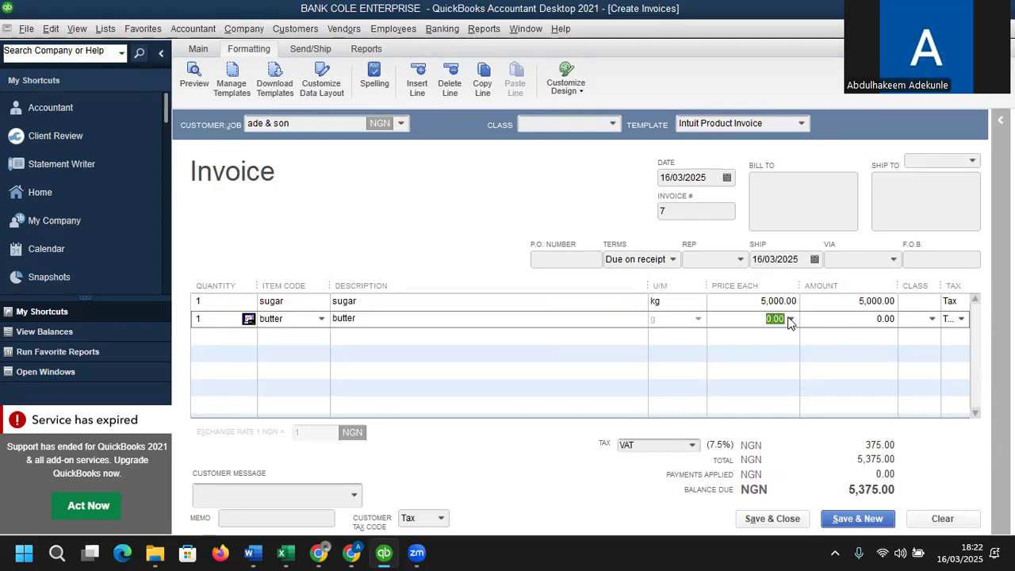
{"action": "left_click", "coordinate": [208, 319]}
{"action": "type", "text": "5"}
{"action": "key", "text": "Tab"}
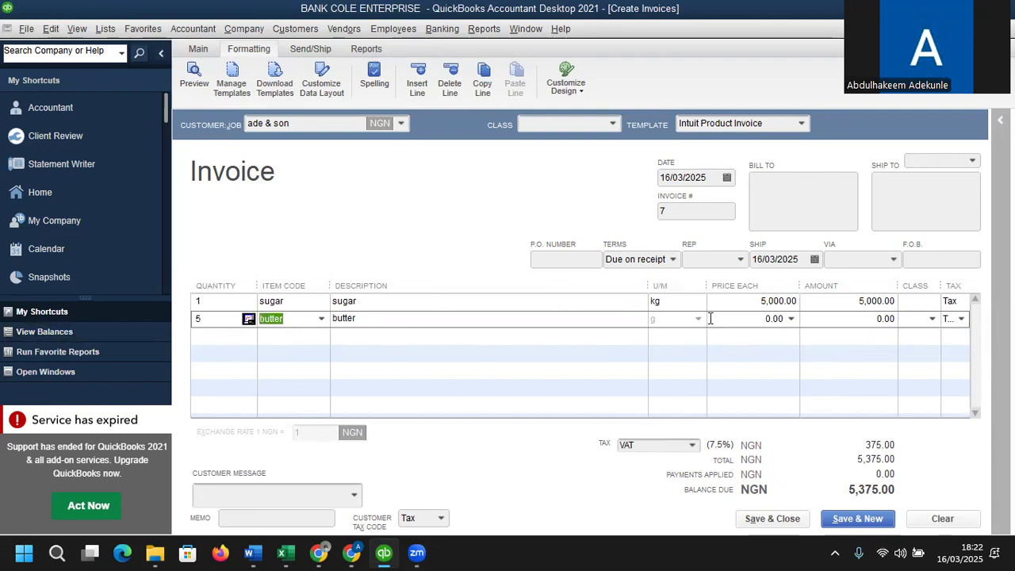
{"action": "left_click", "coordinate": [743, 319]}
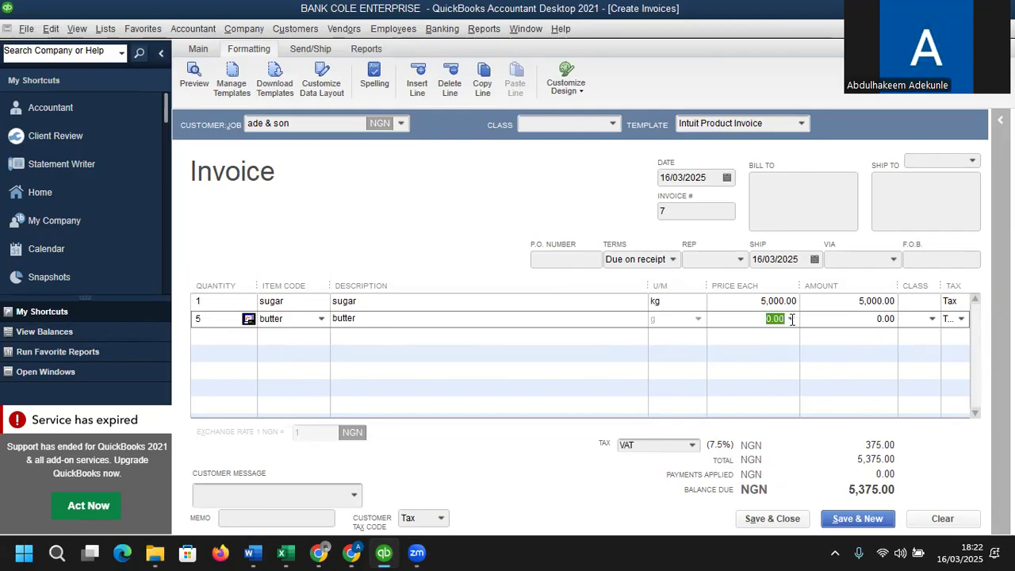
{"action": "type", "text": "10"}
{"action": "key", "text": "Tab"}
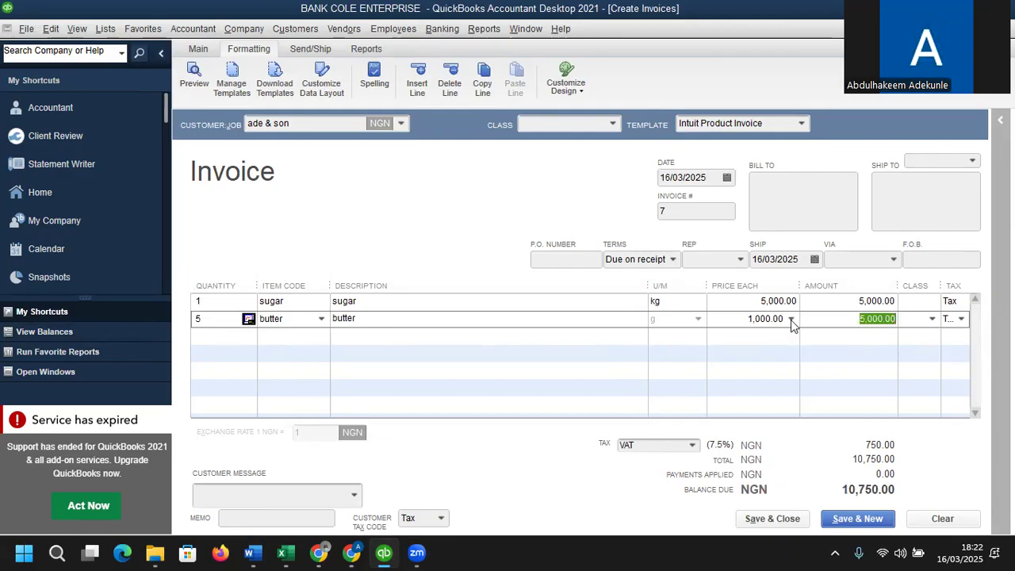
Step: Change the tax code of both the sugar and butter lines to Non (Non-Taxable Sales)
{"action": "left_click", "coordinate": [691, 445]}
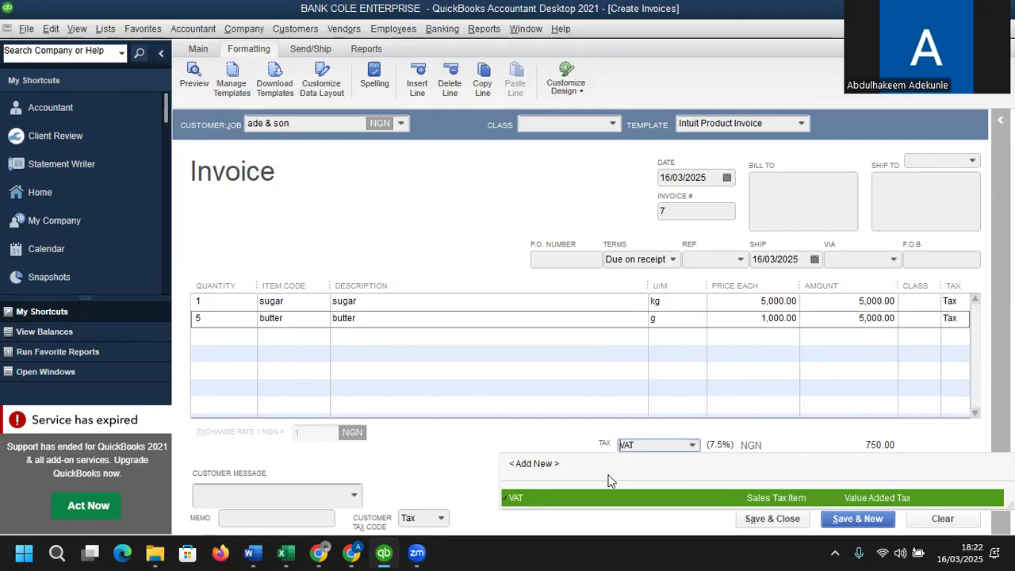
{"action": "left_click", "coordinate": [952, 302]}
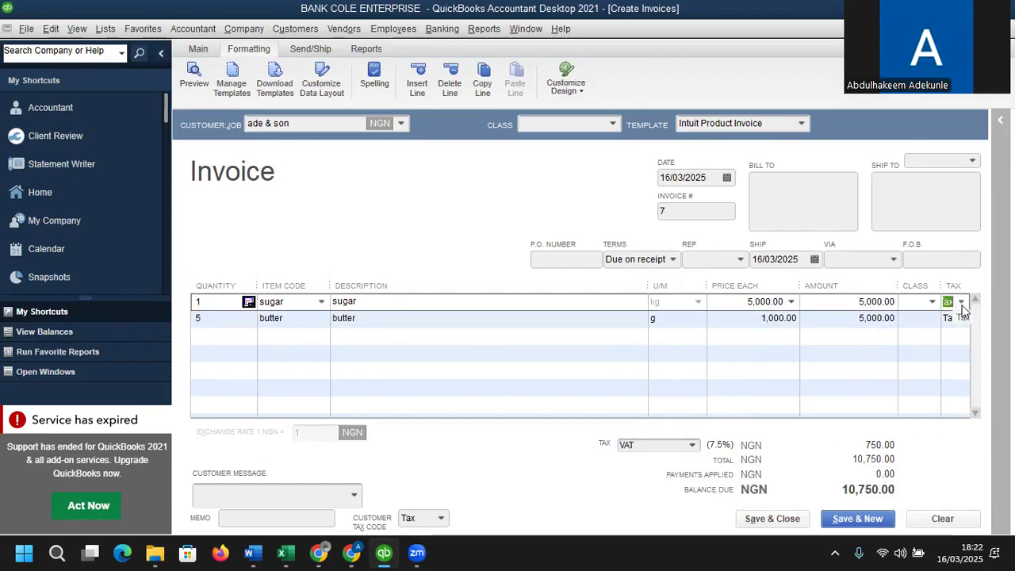
{"action": "left_click", "coordinate": [960, 302]}
{"action": "left_click", "coordinate": [882, 373]}
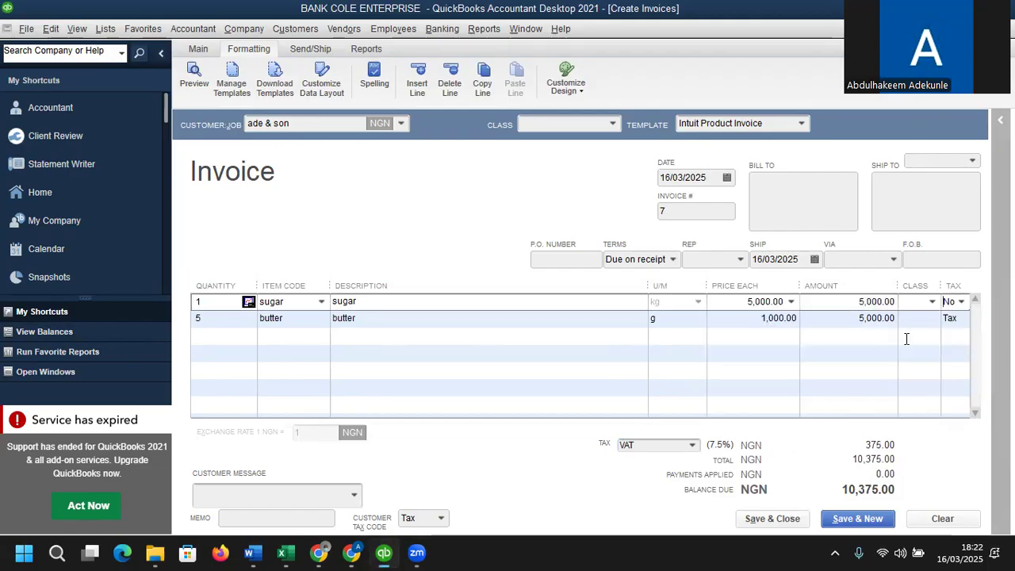
{"action": "left_click", "coordinate": [952, 319]}
{"action": "left_click", "coordinate": [960, 319]}
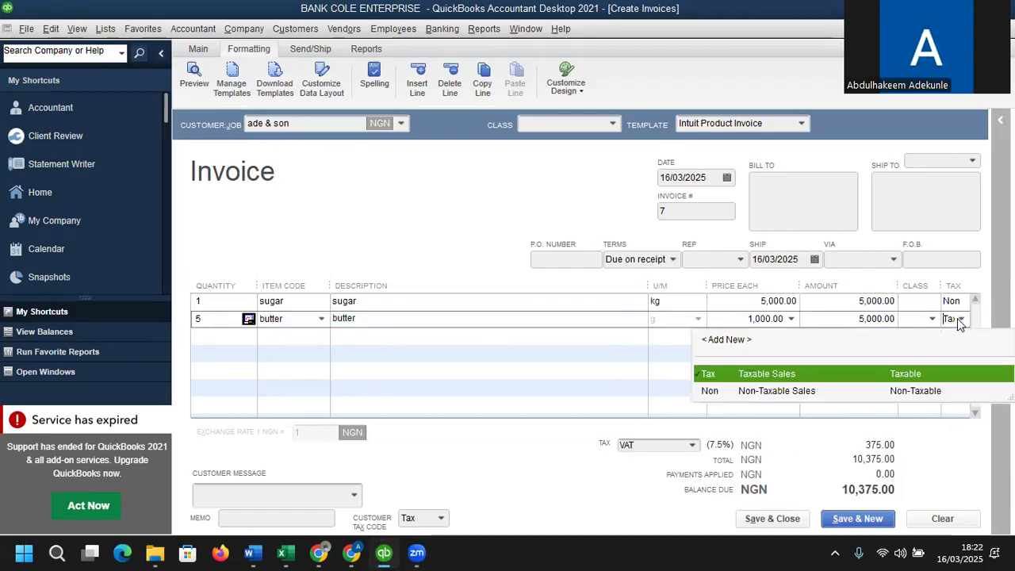
{"action": "left_click", "coordinate": [912, 393]}
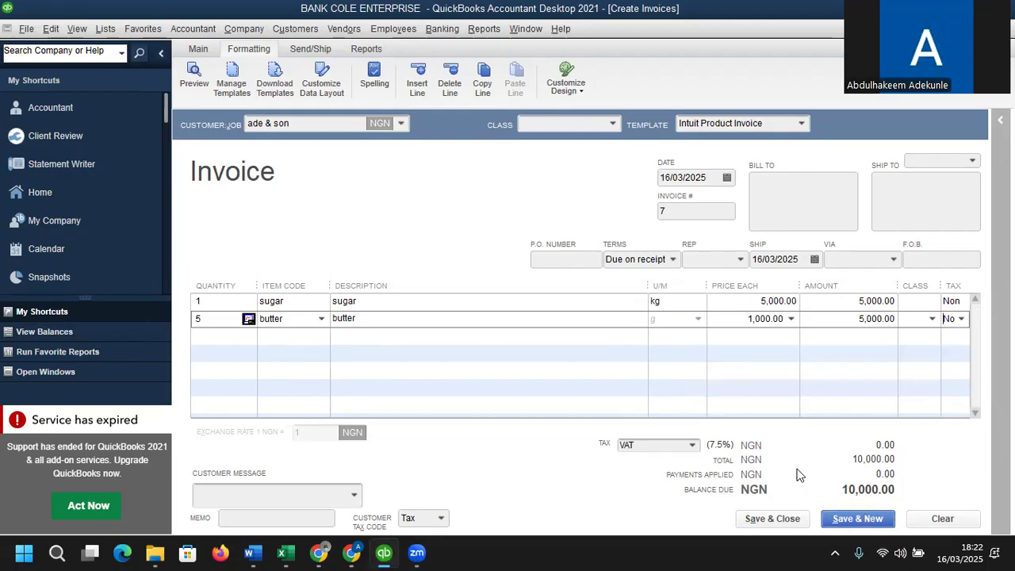
Step: Preview the invoice as it would print and close the preview
{"action": "left_click", "coordinate": [193, 79]}
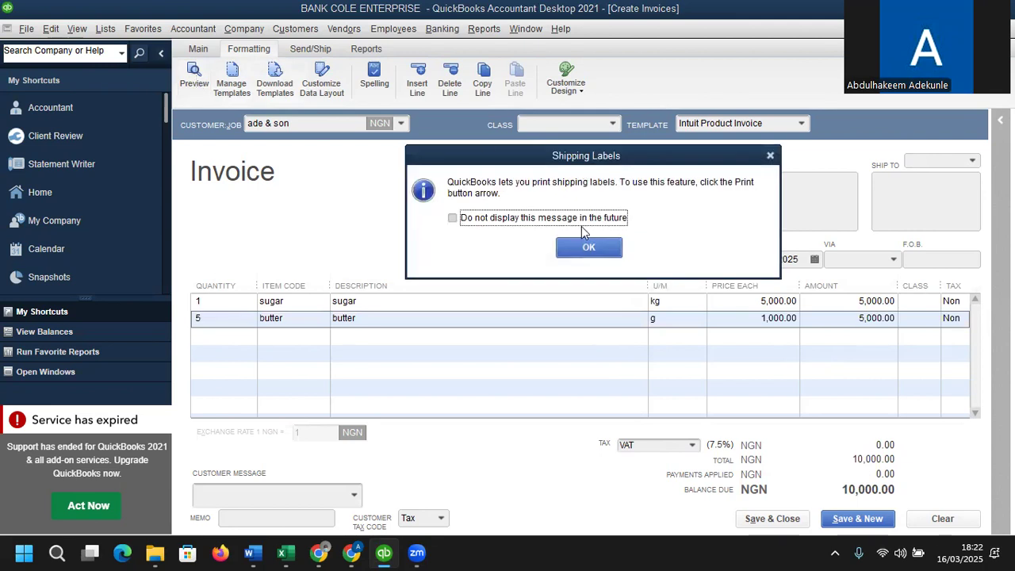
{"action": "left_click", "coordinate": [594, 249]}
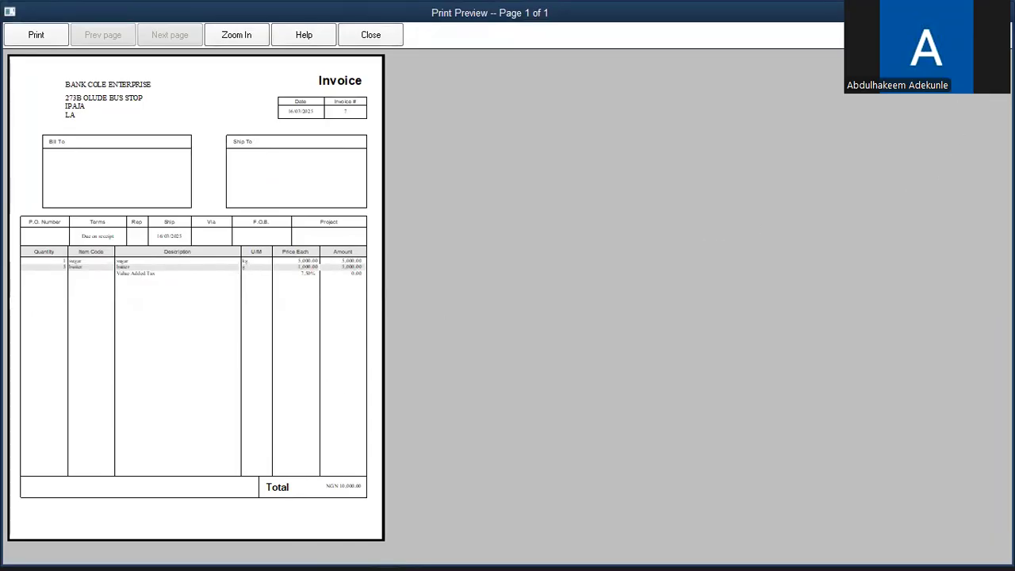
{"action": "left_click", "coordinate": [995, 12]}
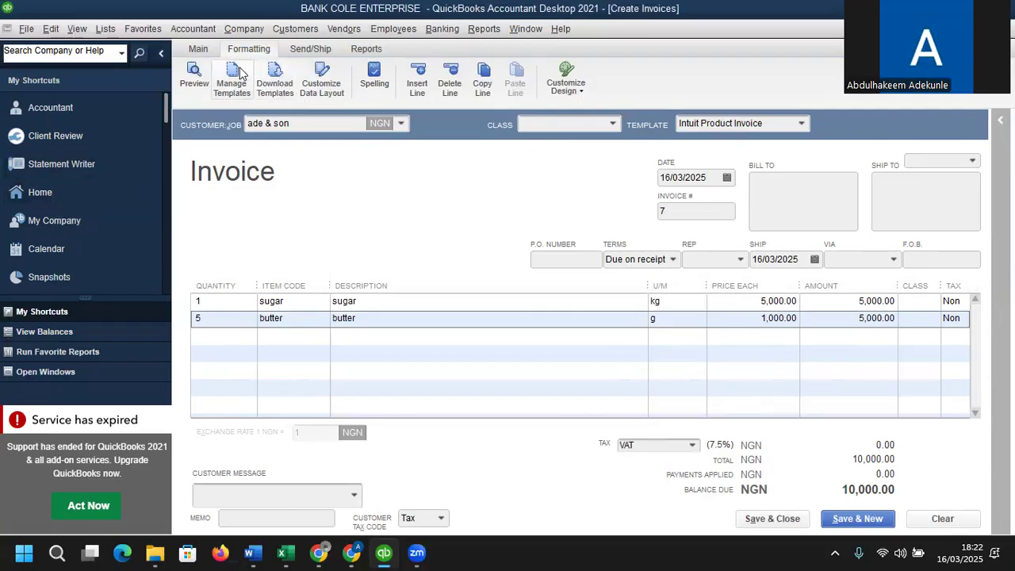
Step: Make an editable copy of the Intuit Product Invoice template and open it in the Layout Designer
{"action": "left_click", "coordinate": [205, 52]}
{"action": "left_click", "coordinate": [251, 52]}
{"action": "left_click", "coordinate": [233, 85]}
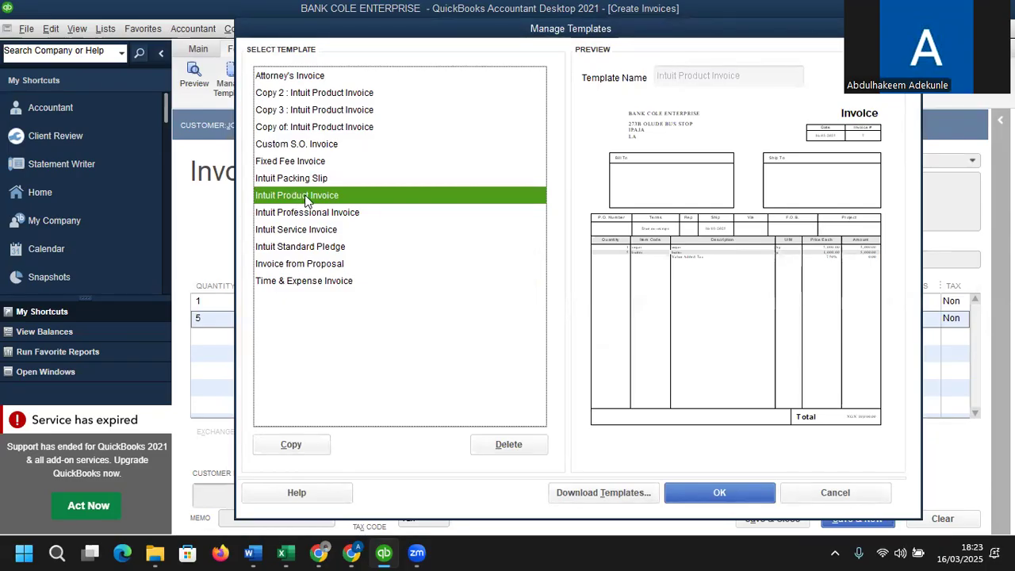
{"action": "double_click", "coordinate": [306, 199]}
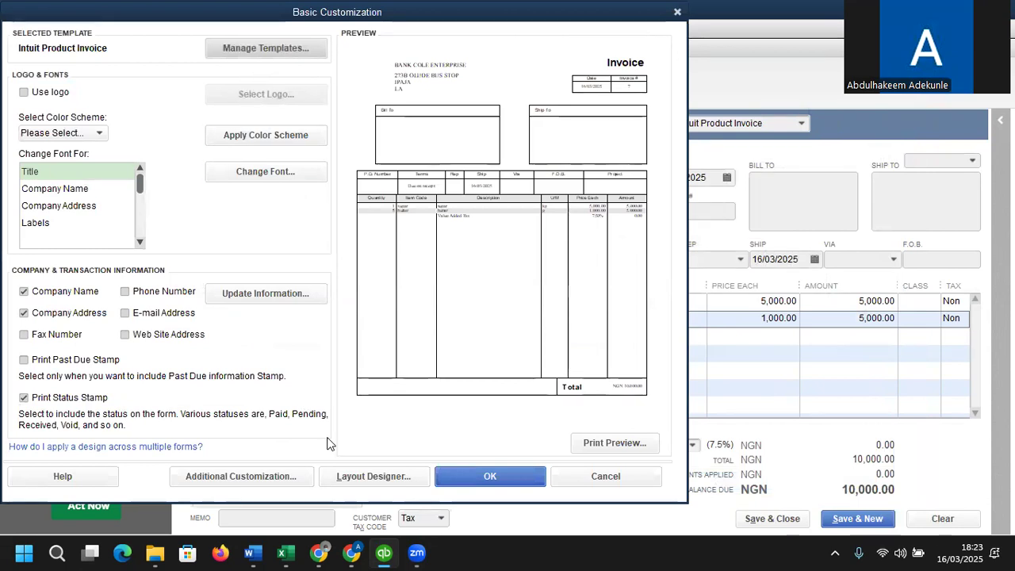
{"action": "left_click", "coordinate": [358, 481]}
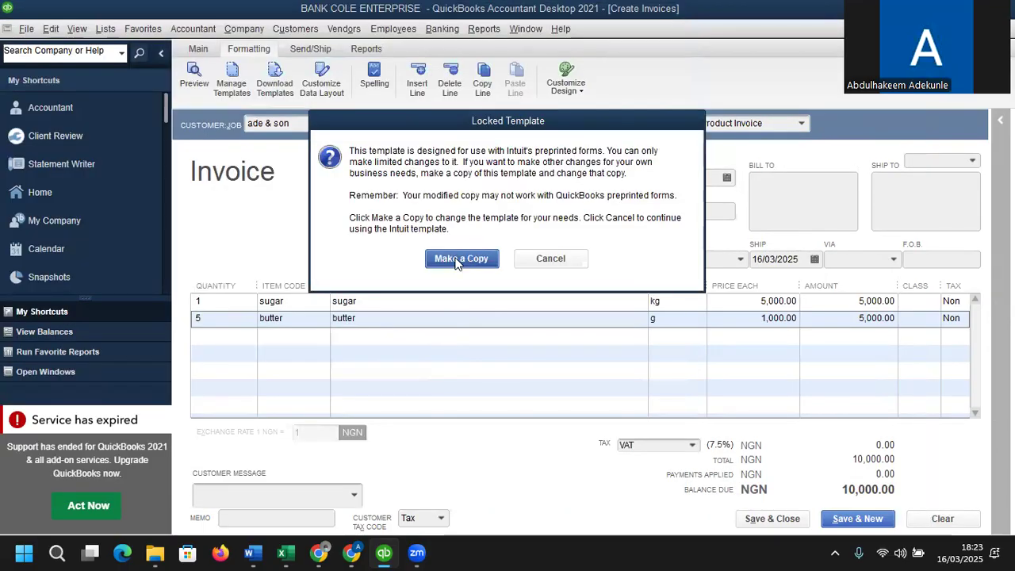
{"action": "left_click", "coordinate": [457, 263]}
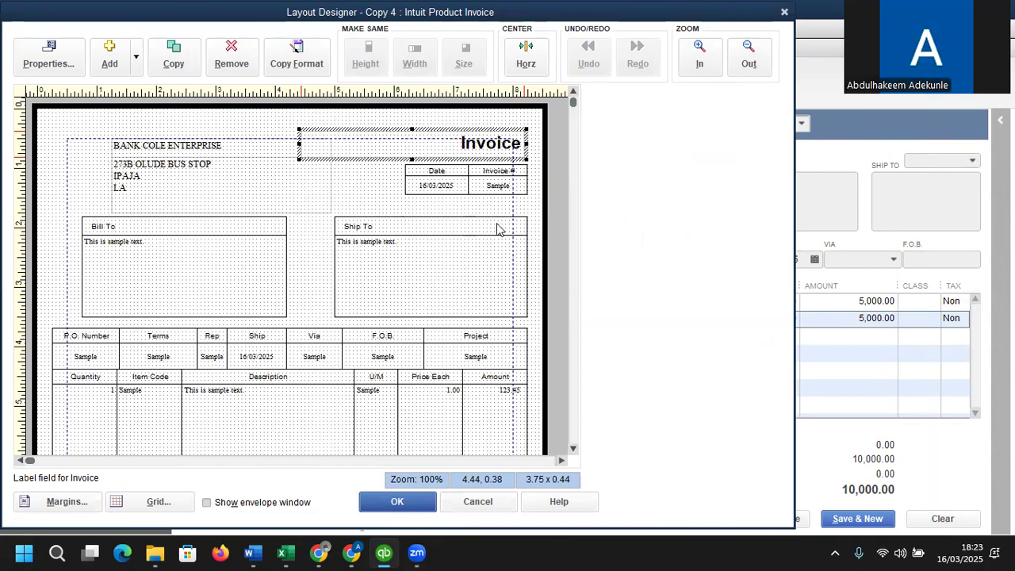
Step: Add the Balance Due data field to the form and place it just below the Total box, at about 5.44, 10.25
{"action": "left_click", "coordinate": [135, 58]}
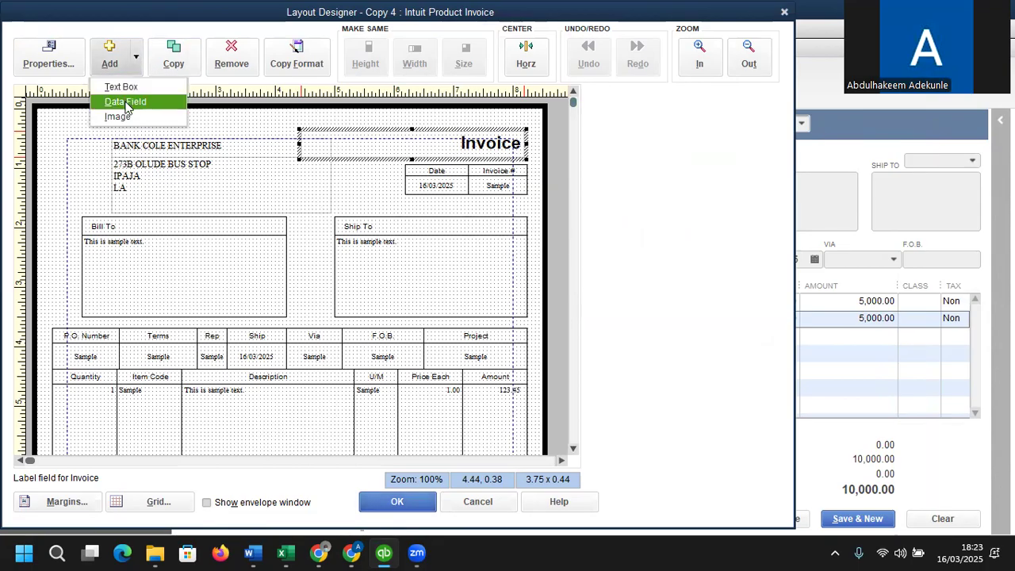
{"action": "left_click", "coordinate": [125, 101]}
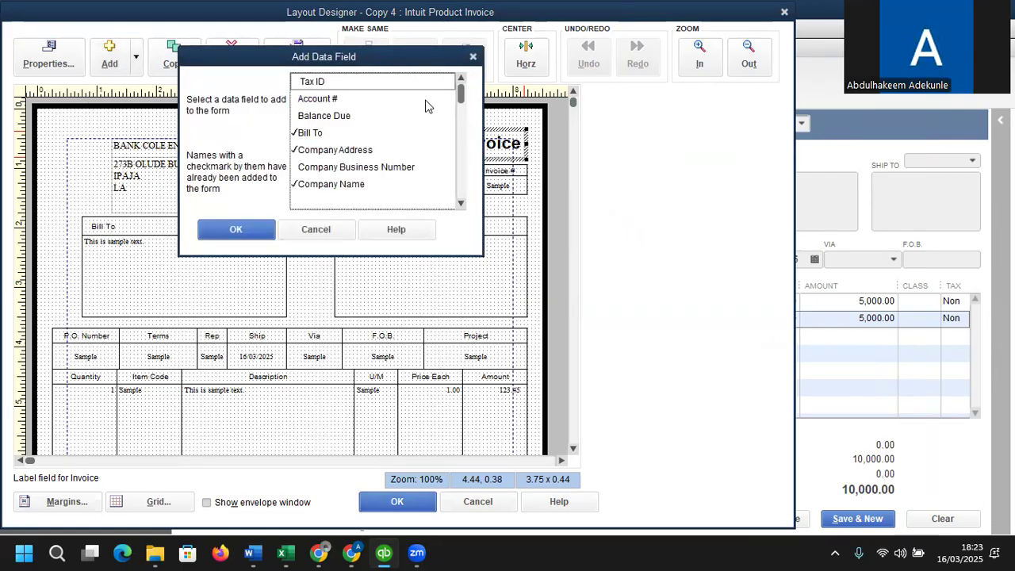
{"action": "double_click", "coordinate": [325, 117]}
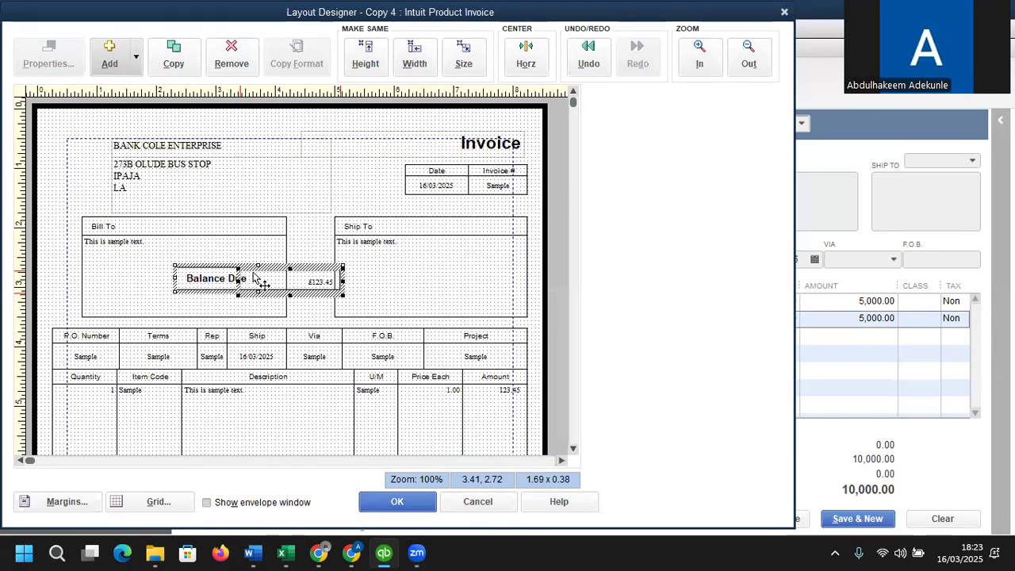
{"action": "left_click", "coordinate": [204, 283]}
{"action": "mouse_move", "coordinate": [204, 283]}
{"action": "left_mouse_down"}
{"action": "mouse_move", "coordinate": [301, 469]}
{"action": "mouse_move", "coordinate": [351, 400]}
{"action": "mouse_move", "coordinate": [397, 408]}
{"action": "mouse_move", "coordinate": [386, 404]}
{"action": "left_mouse_up"}
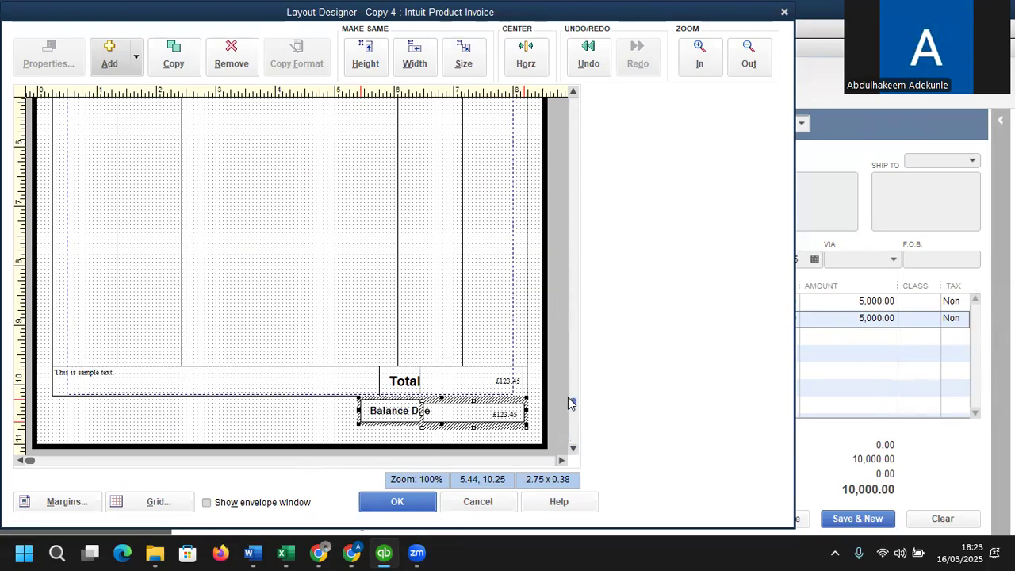
Step: Add the Job Total Balance data field and place it below the Balance Due box near the page's bottom edge
{"action": "scroll", "coordinate": [569, 399], "scroll_direction": "up", "scroll_amount": 1}
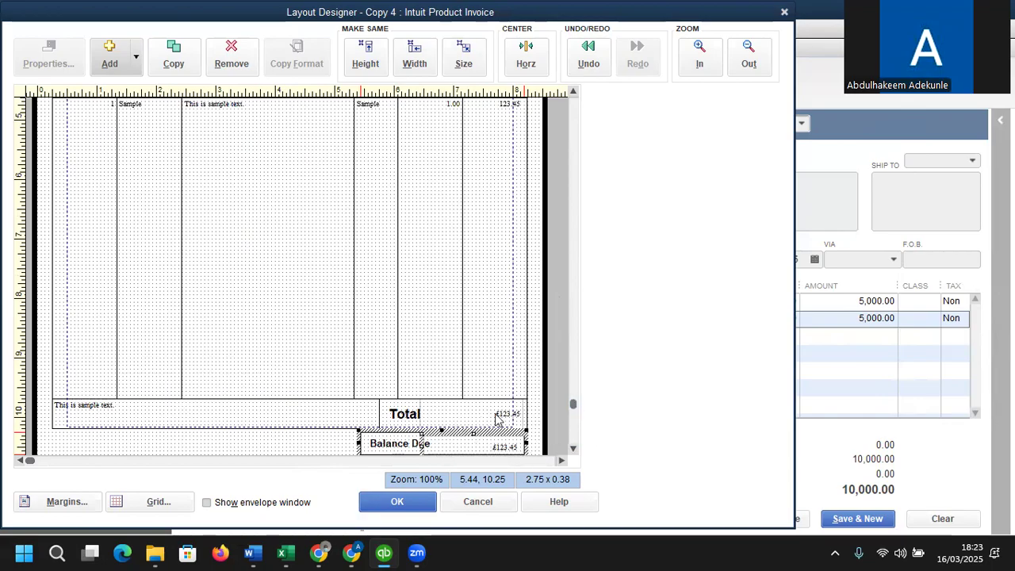
{"action": "left_click", "coordinate": [136, 58]}
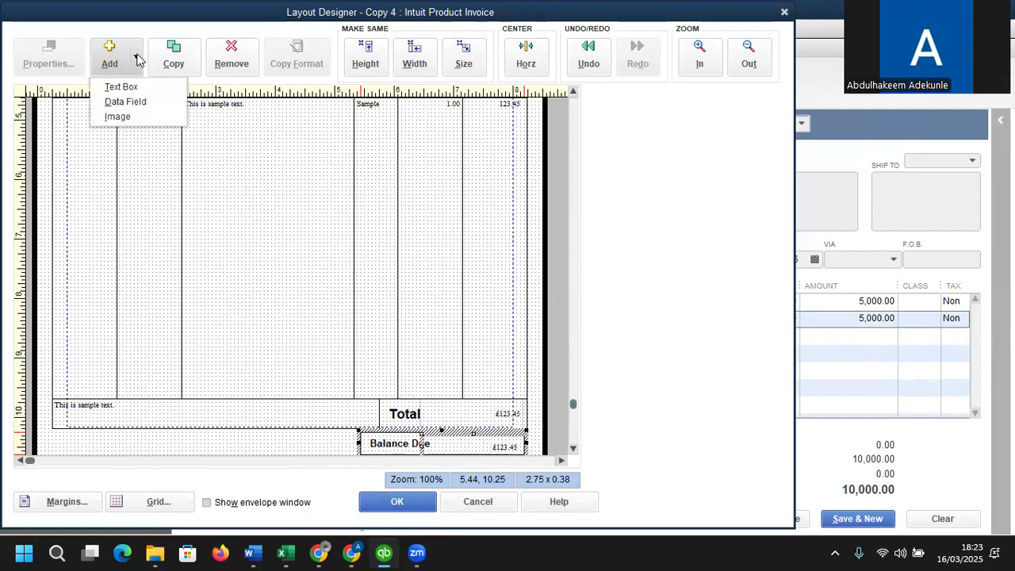
{"action": "left_click", "coordinate": [127, 102]}
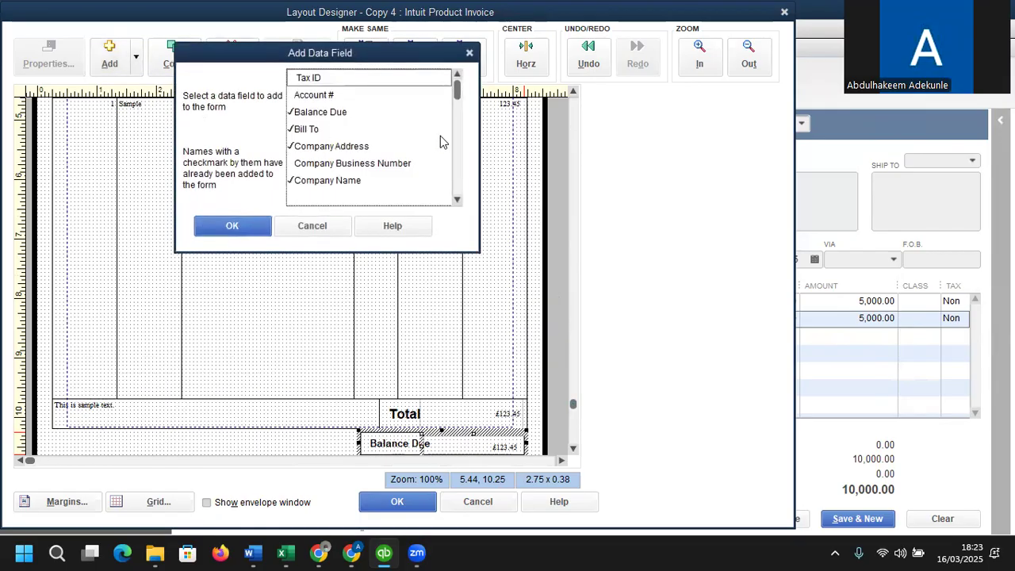
{"action": "left_click_drag", "start_coordinate": [458, 102], "coordinate": [456, 155]}
{"action": "left_click", "coordinate": [337, 149]}
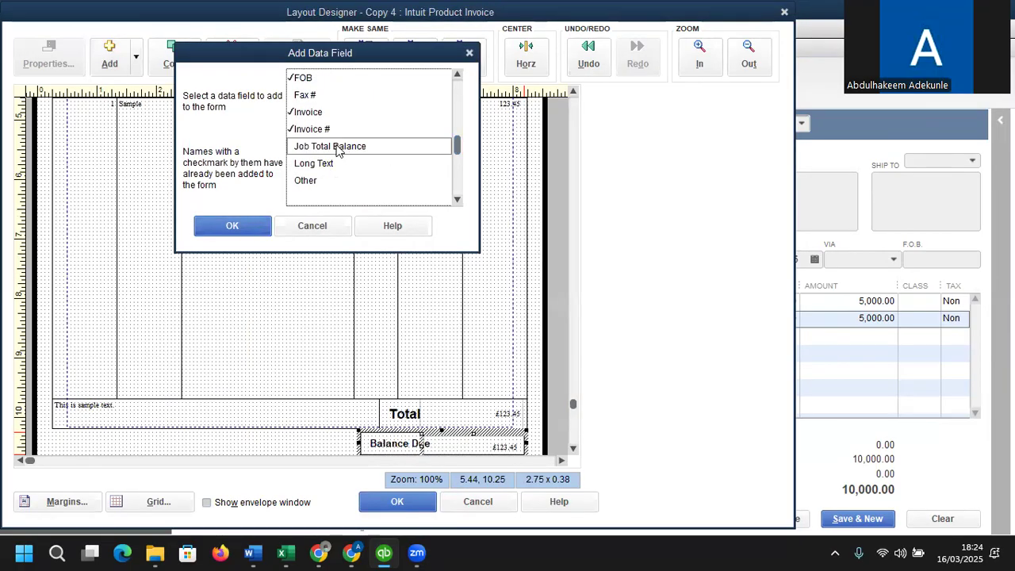
{"action": "double_click", "coordinate": [337, 149]}
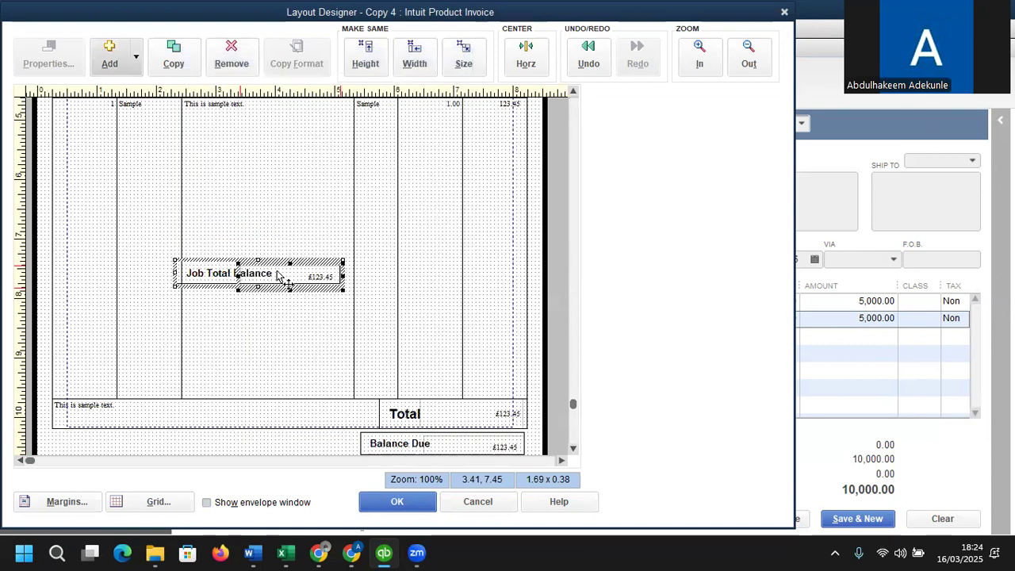
{"action": "left_click_drag", "start_coordinate": [262, 275], "coordinate": [454, 437]}
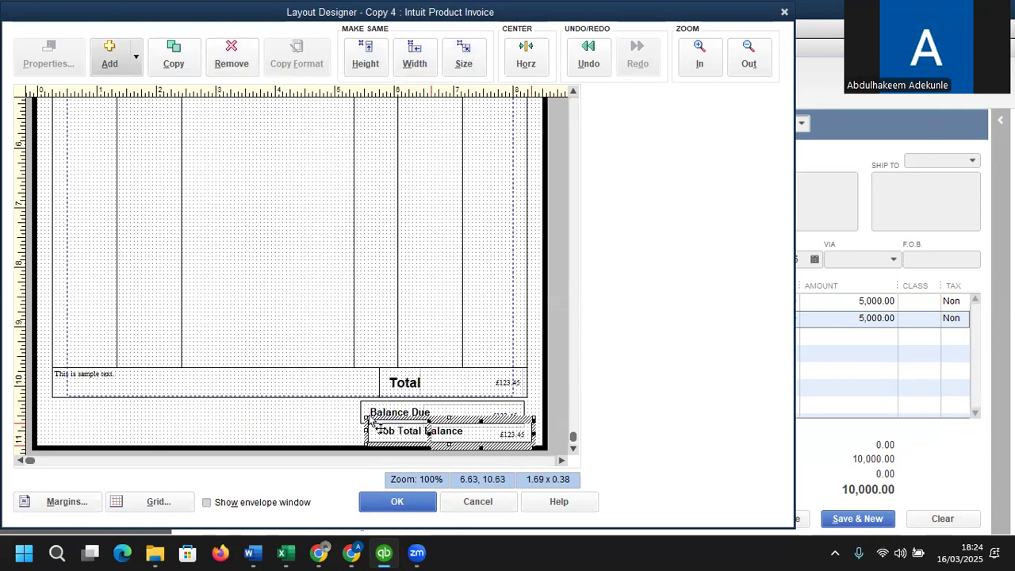
Step: Shorten the line-item table from its bottom edge and move the customer message box up beneath it, at about 0.25, 7.88
{"action": "left_click", "coordinate": [312, 394]}
{"action": "left_click", "coordinate": [294, 333]}
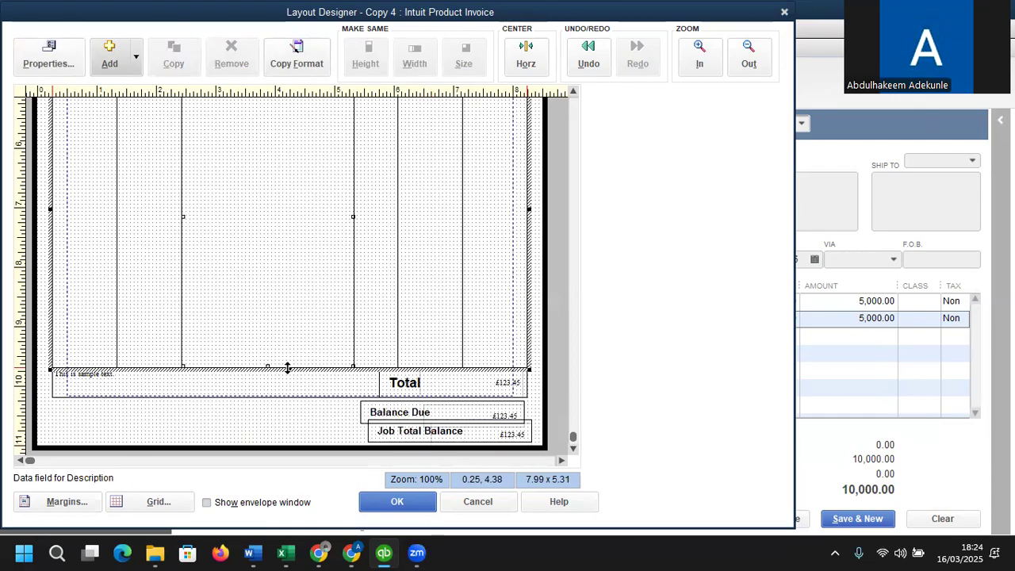
{"action": "left_click_drag", "start_coordinate": [288, 368], "coordinate": [290, 259]}
{"action": "left_click_drag", "start_coordinate": [294, 389], "coordinate": [295, 278]}
Step: Move the Total label and its amount field up beside the customer message box, with the amount at about 6.63, 7.81
{"action": "left_click", "coordinate": [451, 389]}
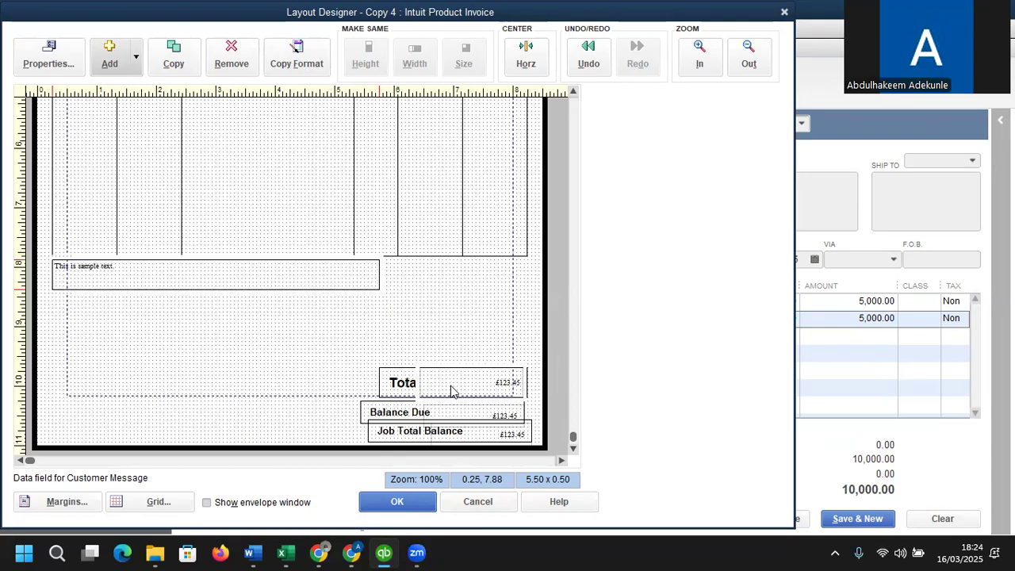
{"action": "left_click_drag", "start_coordinate": [405, 386], "coordinate": [409, 279]}
{"action": "left_click_drag", "start_coordinate": [449, 385], "coordinate": [464, 275]}
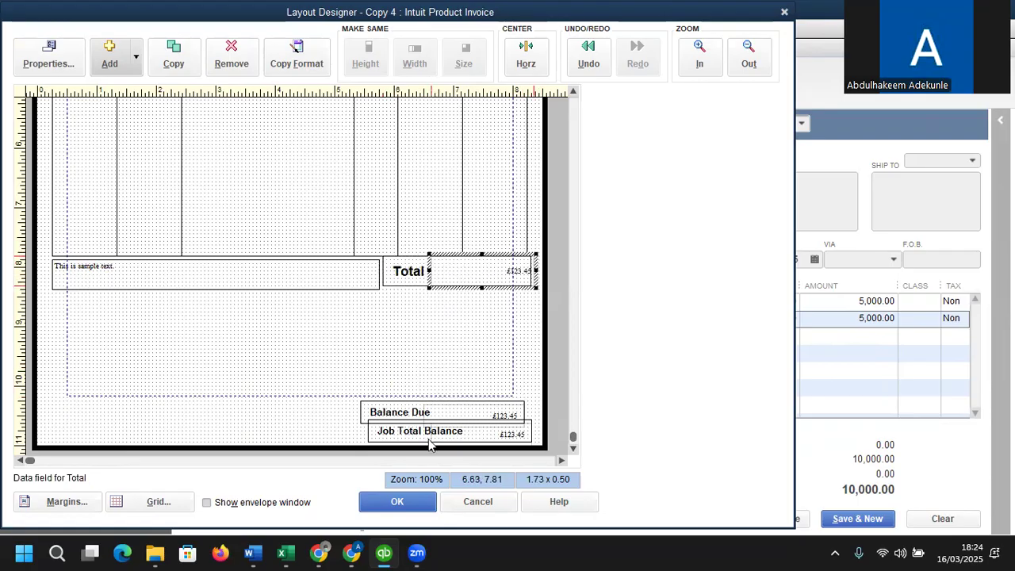
Step: Stack the Balance Due and Job Total Balance labels and amounts beneath the Total box, and accept the layout
{"action": "left_click_drag", "start_coordinate": [391, 418], "coordinate": [411, 317]}
{"action": "left_click_drag", "start_coordinate": [448, 423], "coordinate": [480, 322]}
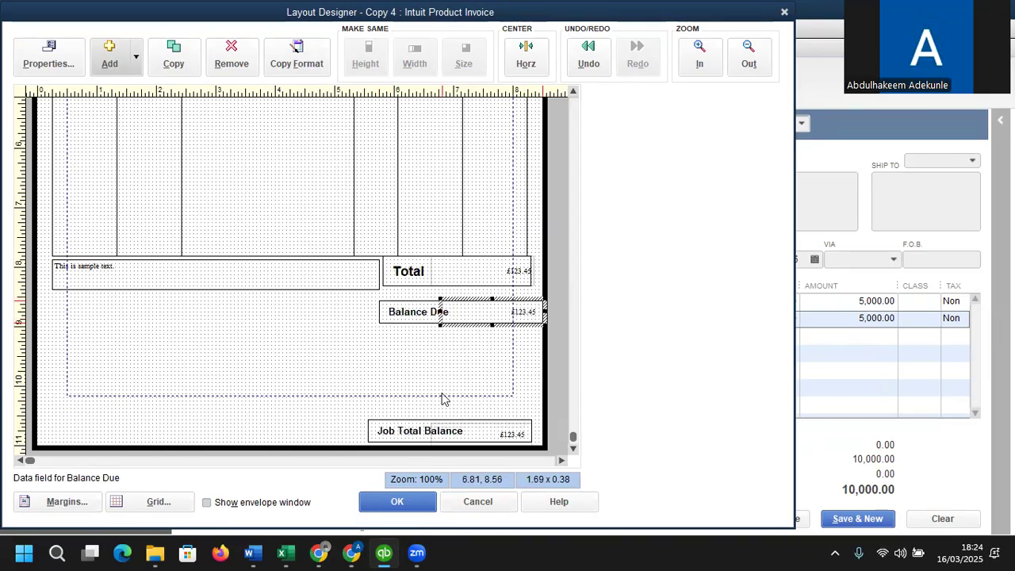
{"action": "left_click_drag", "start_coordinate": [436, 430], "coordinate": [449, 339]}
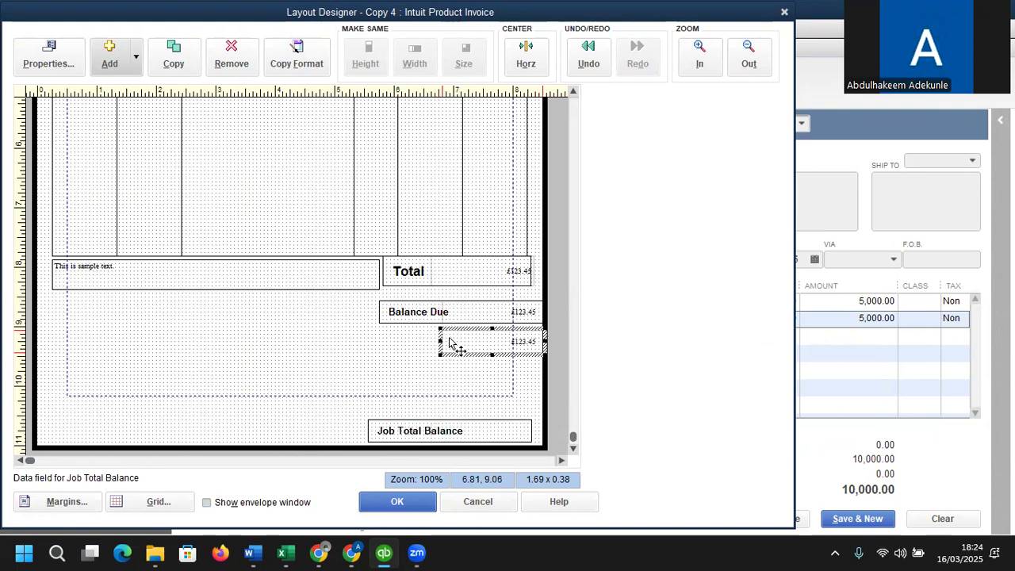
{"action": "left_click_drag", "start_coordinate": [426, 440], "coordinate": [444, 349]}
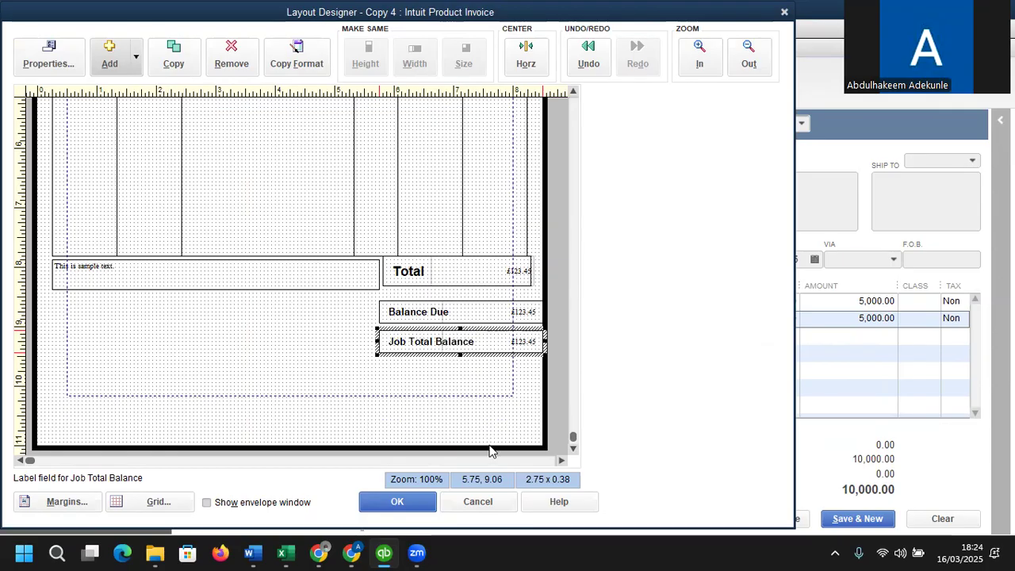
{"action": "left_click", "coordinate": [411, 505]}
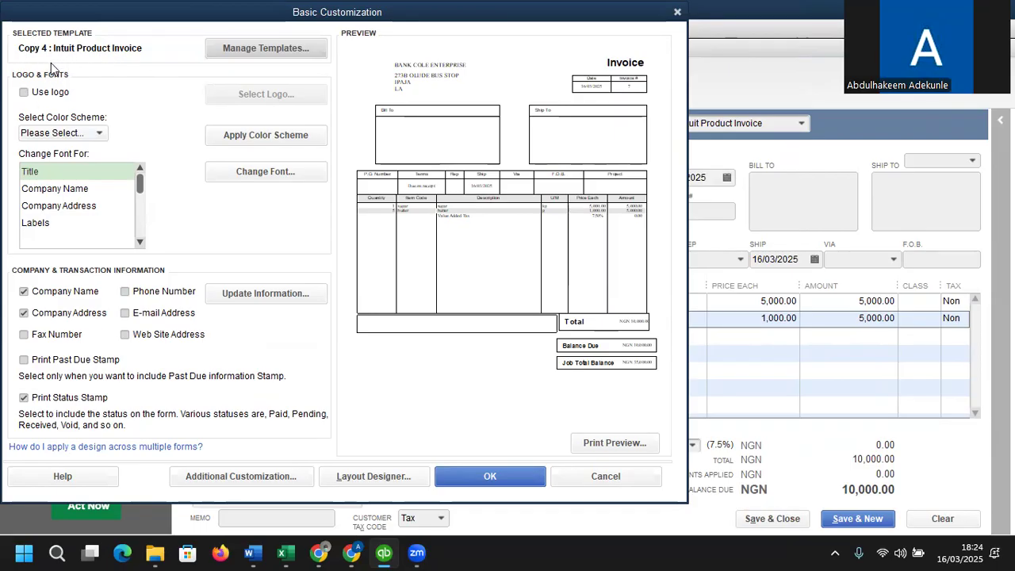
Step: Open the template's print preview, zoom in on the totals to examine the Job Total Balance, and close the preview
{"action": "left_click", "coordinate": [612, 445]}
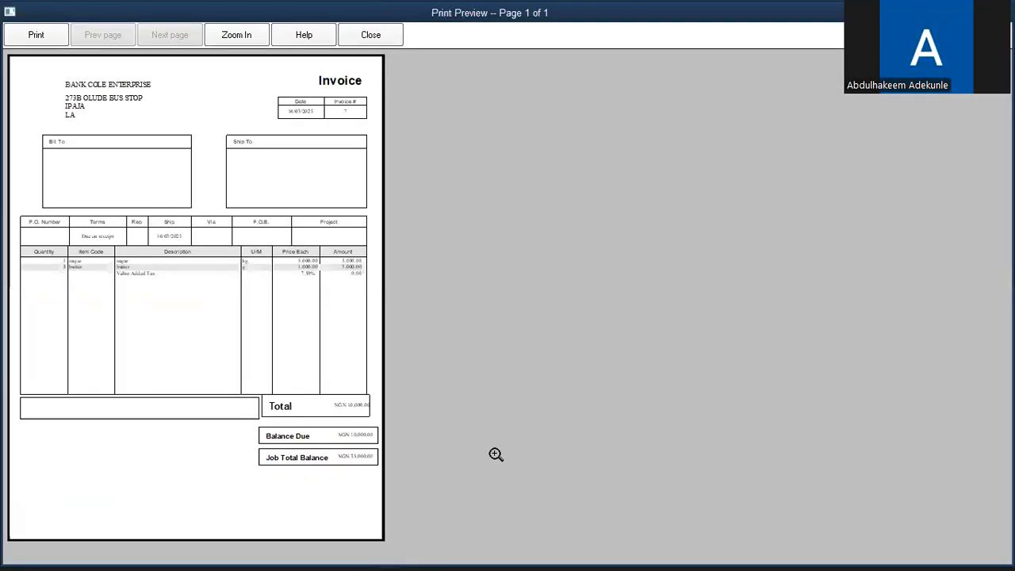
{"action": "left_click", "coordinate": [346, 476]}
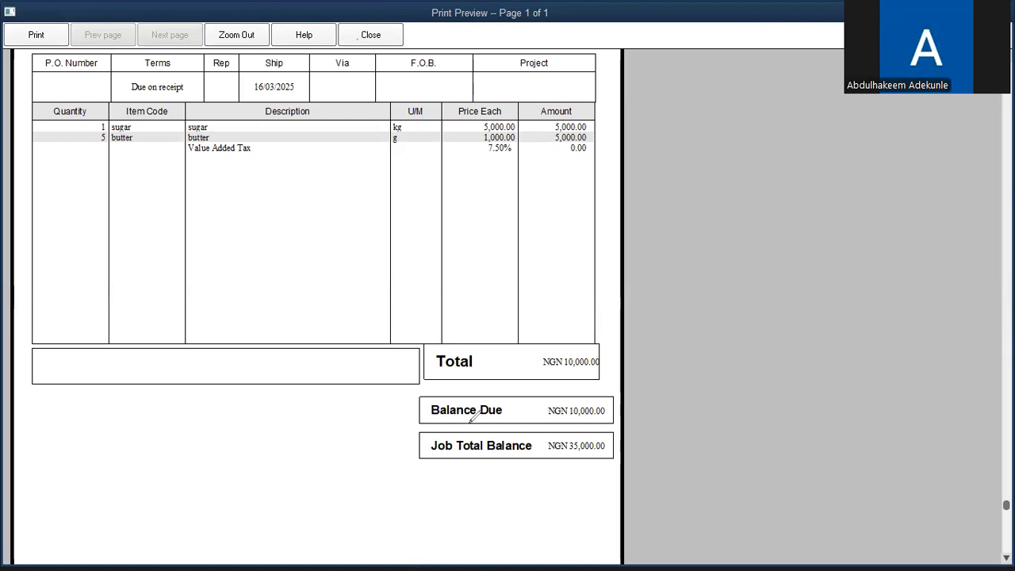
{"action": "mouse_move", "coordinate": [466, 420]}
{"action": "left_mouse_down"}
{"action": "mouse_move", "coordinate": [471, 466]}
{"action": "mouse_move", "coordinate": [611, 458]}
{"action": "mouse_move", "coordinate": [619, 432]}
{"action": "mouse_move", "coordinate": [461, 417]}
{"action": "left_mouse_up"}
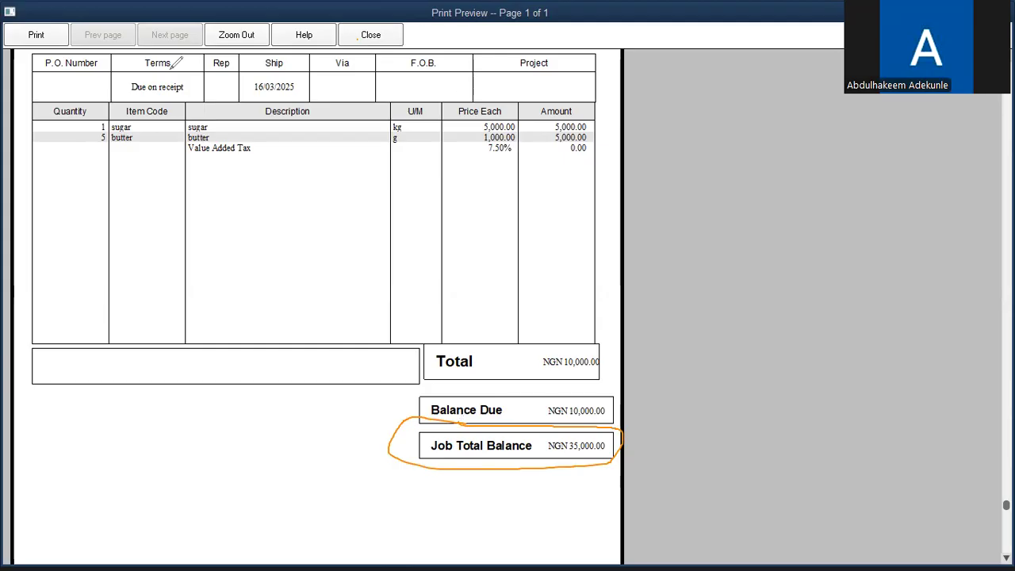
{"action": "left_click", "coordinate": [371, 35]}
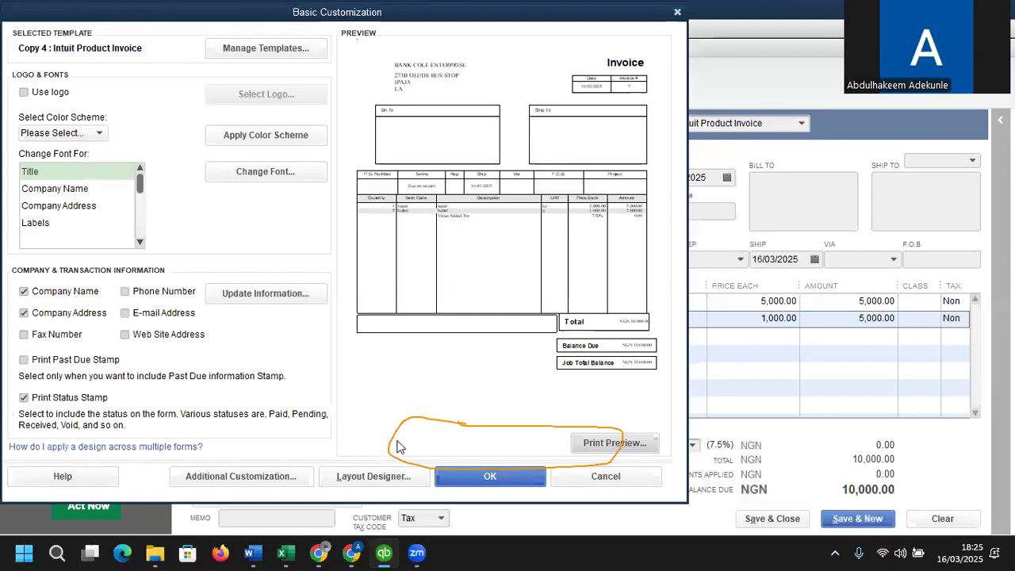
Step: Change the Job Total Balance label's text to "Total Balance Payable" in the Layout Designer and save the template customization
{"action": "left_click", "coordinate": [371, 477]}
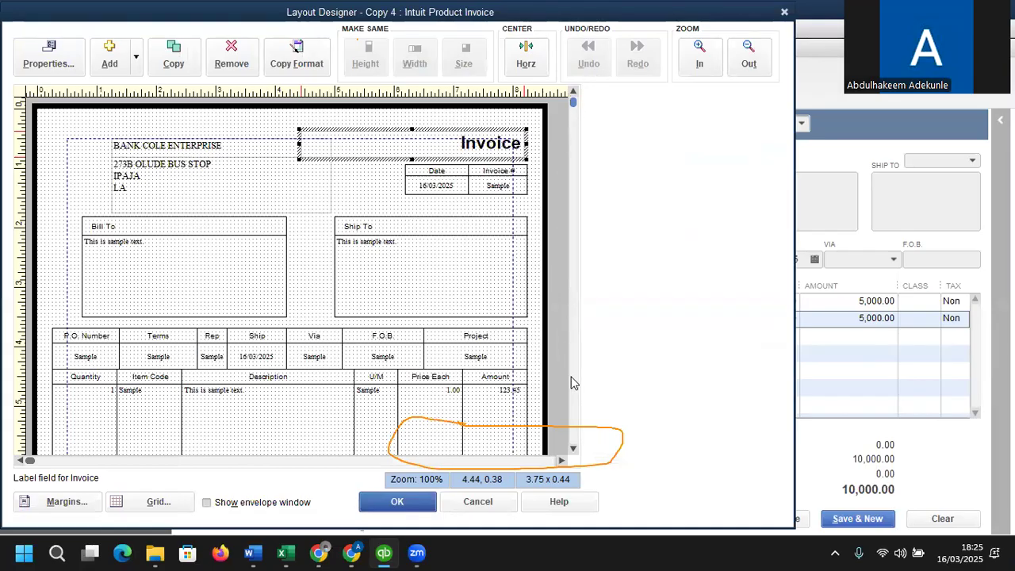
{"action": "left_click", "coordinate": [576, 425]}
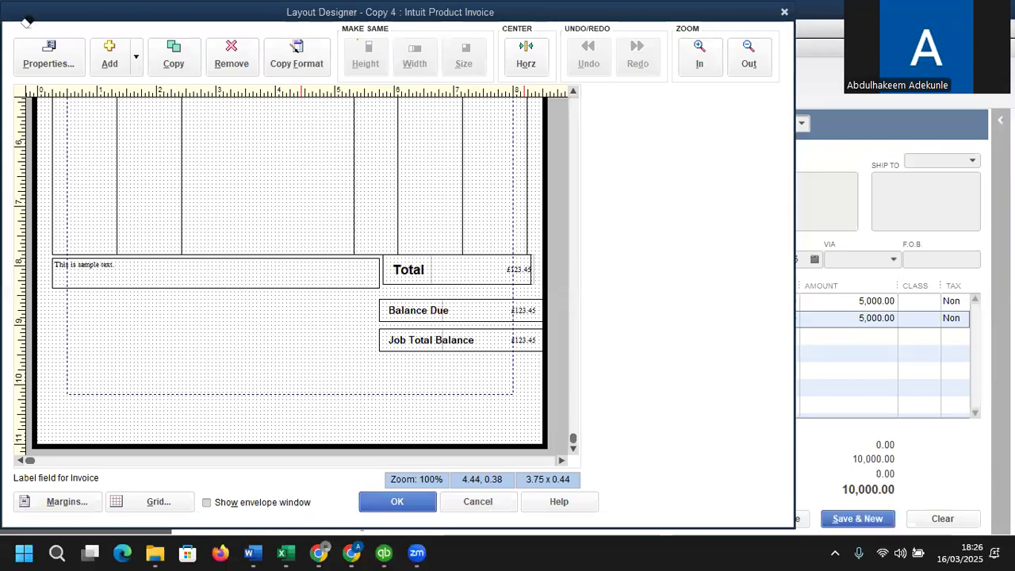
{"action": "double_click", "coordinate": [409, 343]}
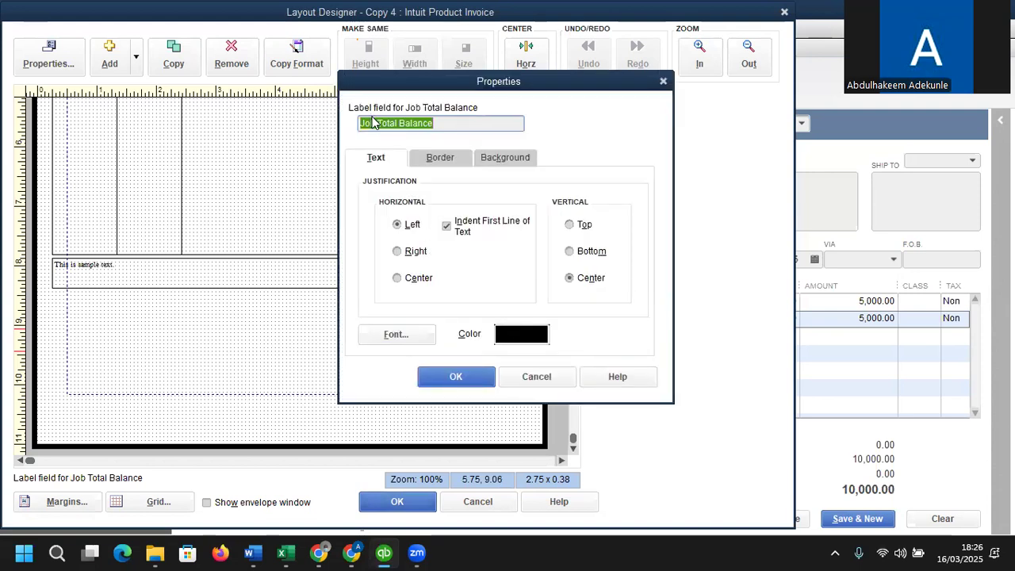
{"action": "left_click", "coordinate": [379, 120]}
{"action": "key", "text": "BackSpace"}
{"action": "key", "text": "BackSpace"}
{"action": "key", "text": "BackSpace"}
{"action": "key", "text": "BackSpace"}
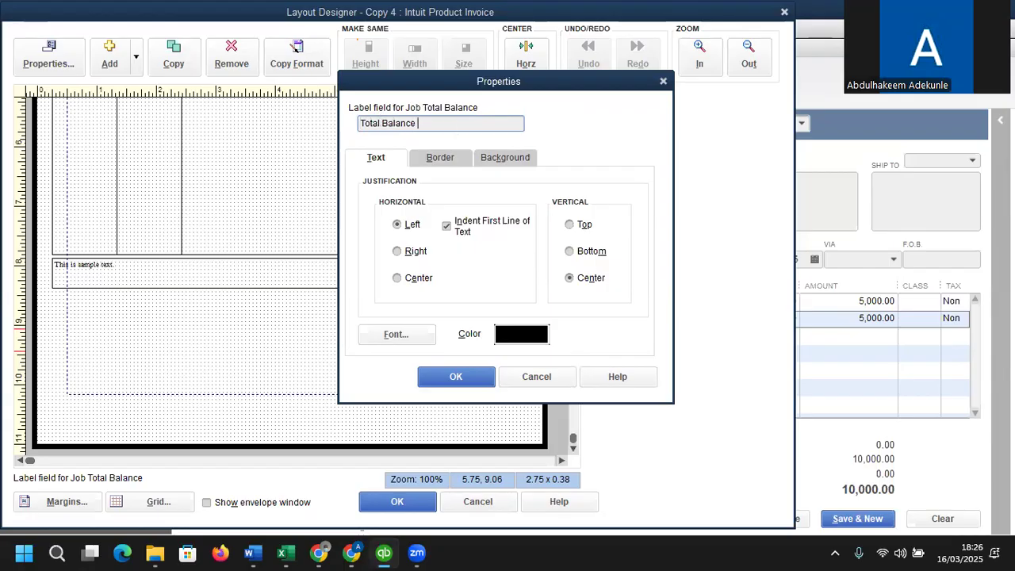
{"action": "type", "text": "Payable"}
{"action": "left_click", "coordinate": [461, 378]}
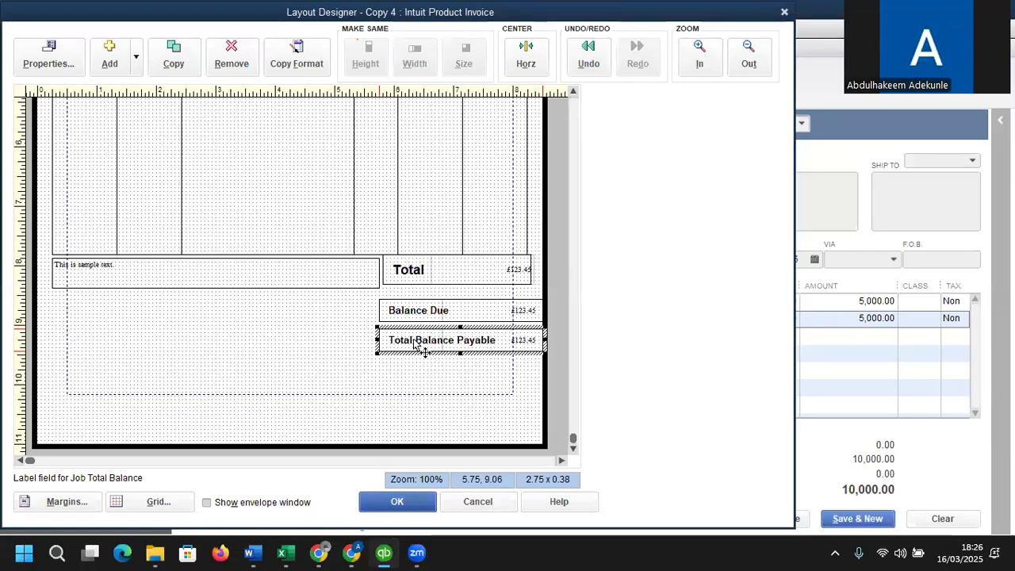
{"action": "left_click", "coordinate": [394, 504]}
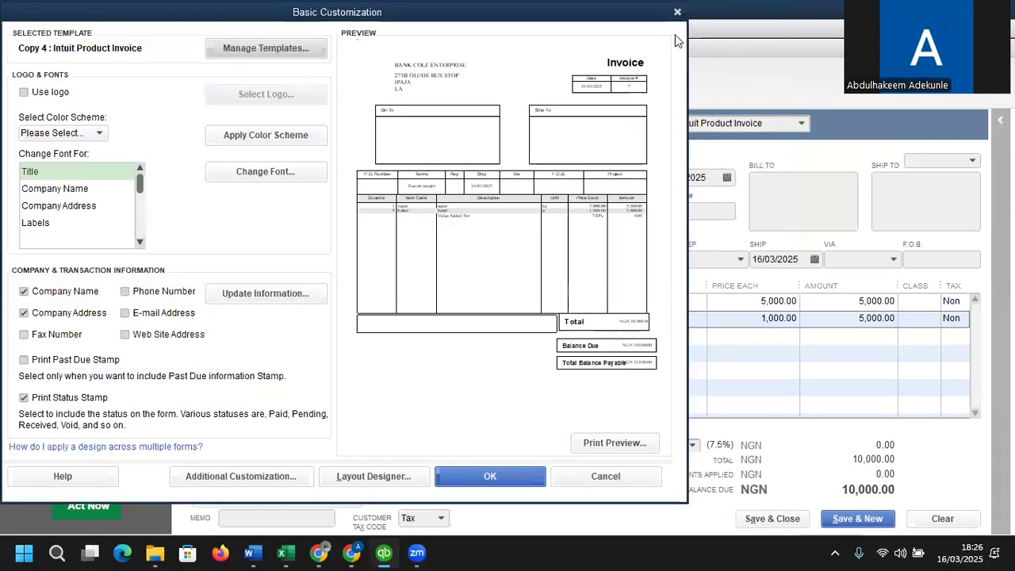
{"action": "left_click", "coordinate": [513, 476]}
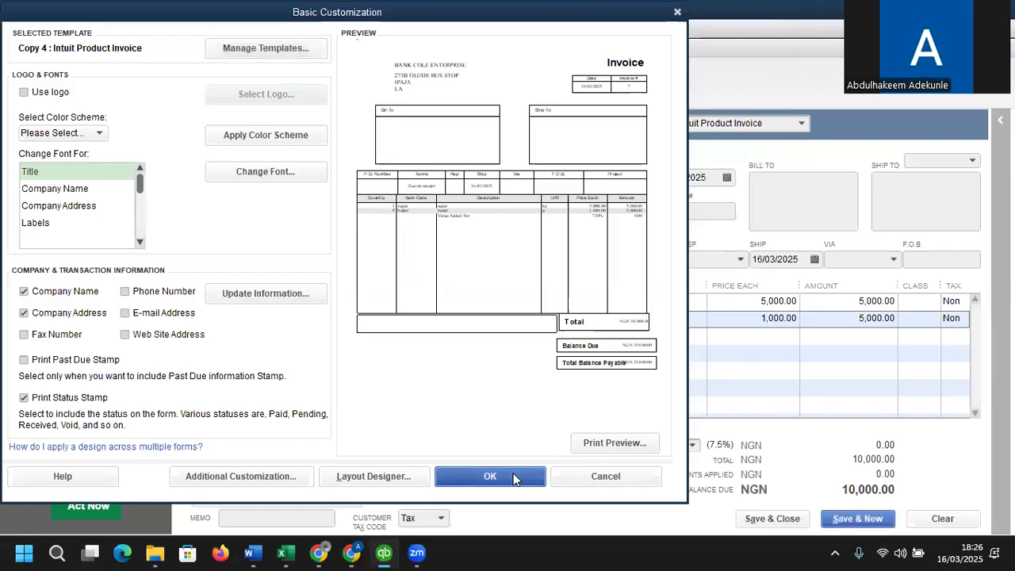
Step: Choose Copy 4 : Intuit Product Invoice as the template for the invoice
{"action": "left_click", "coordinate": [795, 127]}
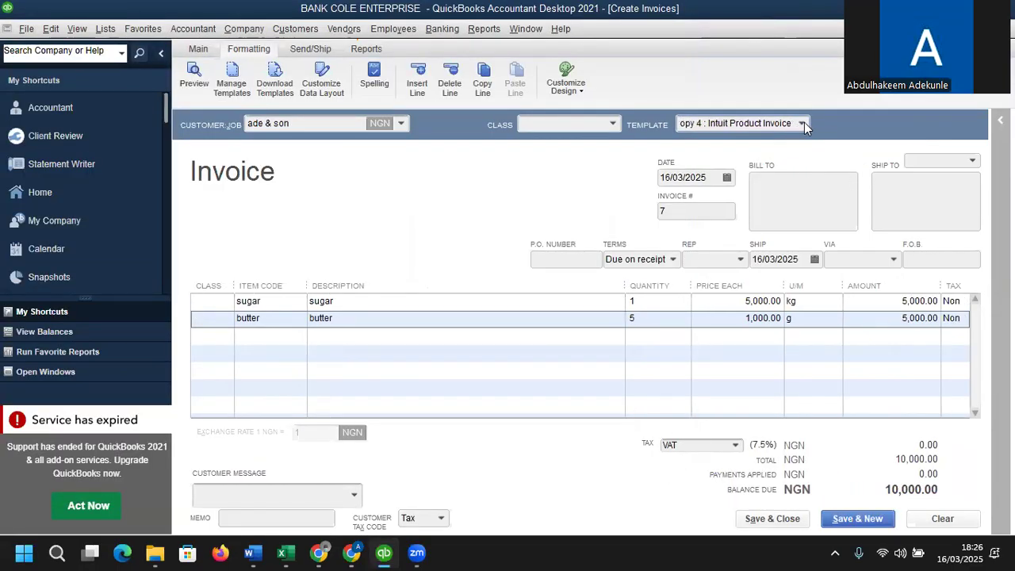
{"action": "left_click", "coordinate": [801, 123]}
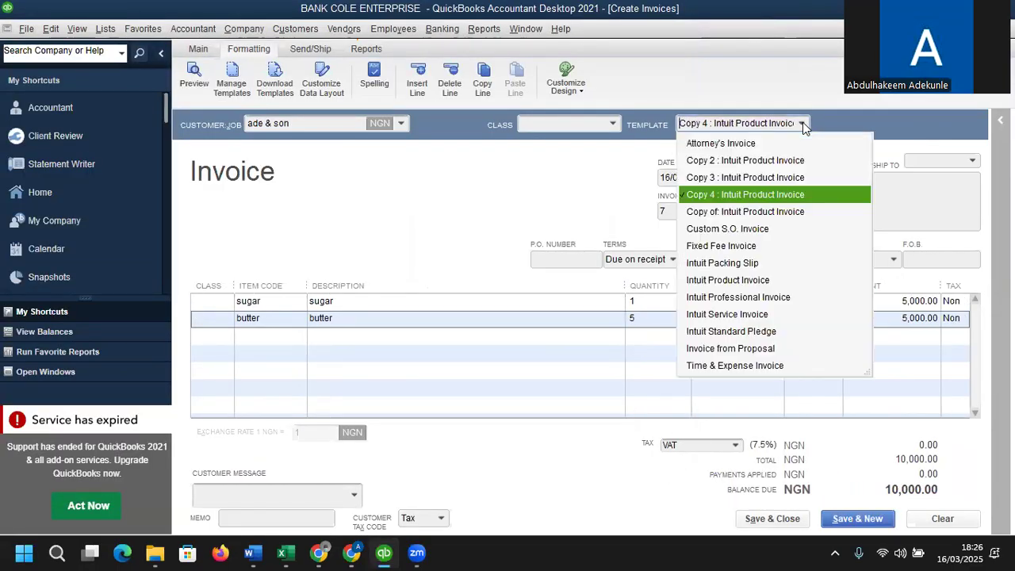
{"action": "left_click", "coordinate": [718, 196]}
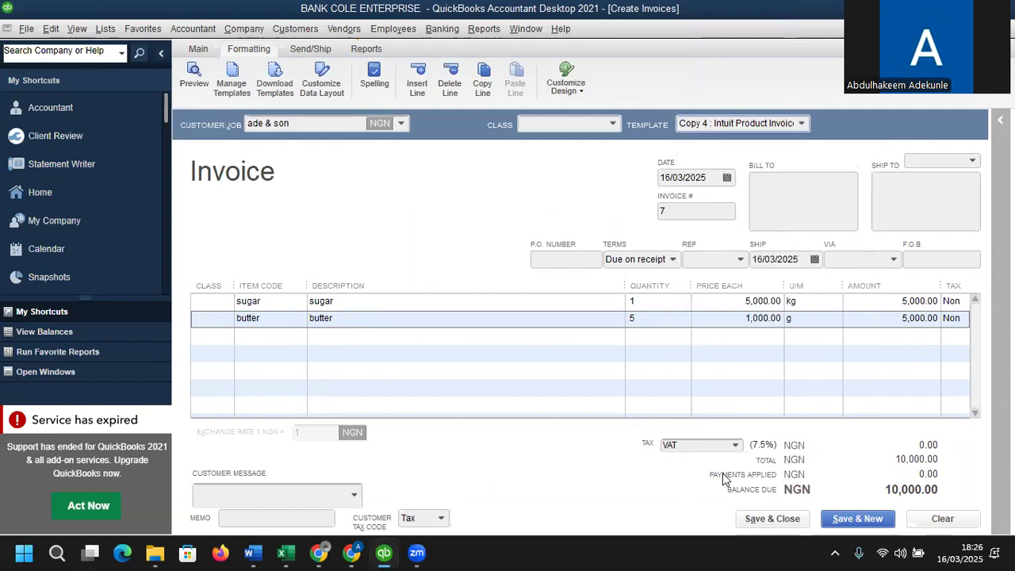
Step: Preview the invoice, turning off the Shipping Labels message for the future
{"action": "left_click", "coordinate": [190, 79]}
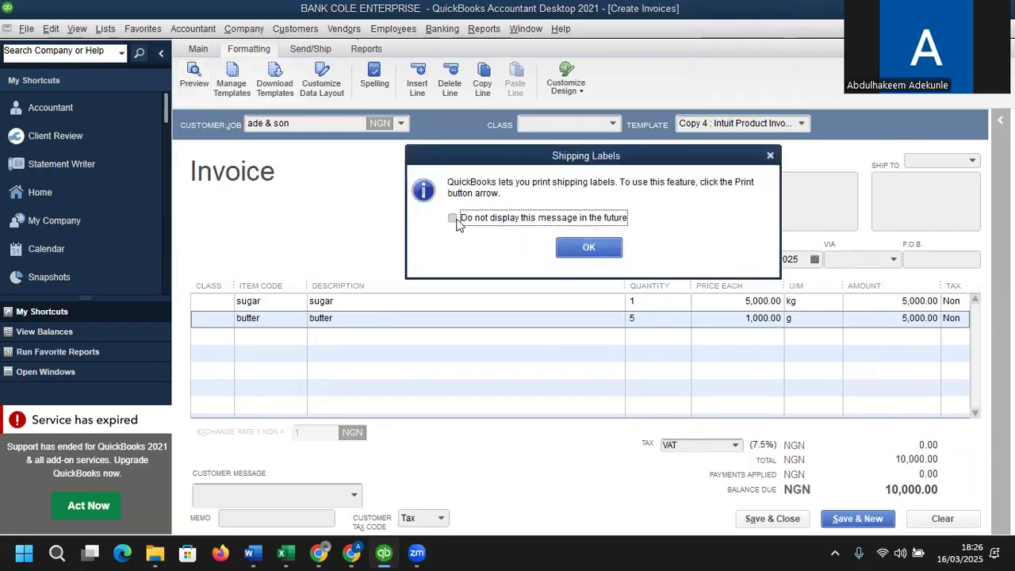
{"action": "left_click", "coordinate": [452, 219]}
{"action": "left_click", "coordinate": [588, 249]}
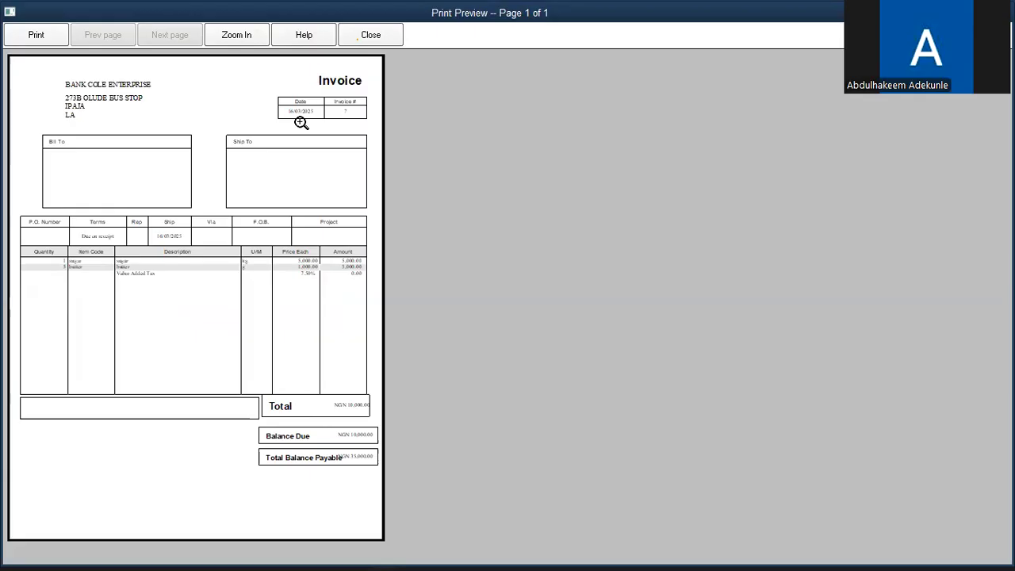
Step: Print the previewed invoice to a PDF file named "invoice" in the Downloads folder
{"action": "left_click", "coordinate": [36, 35]}
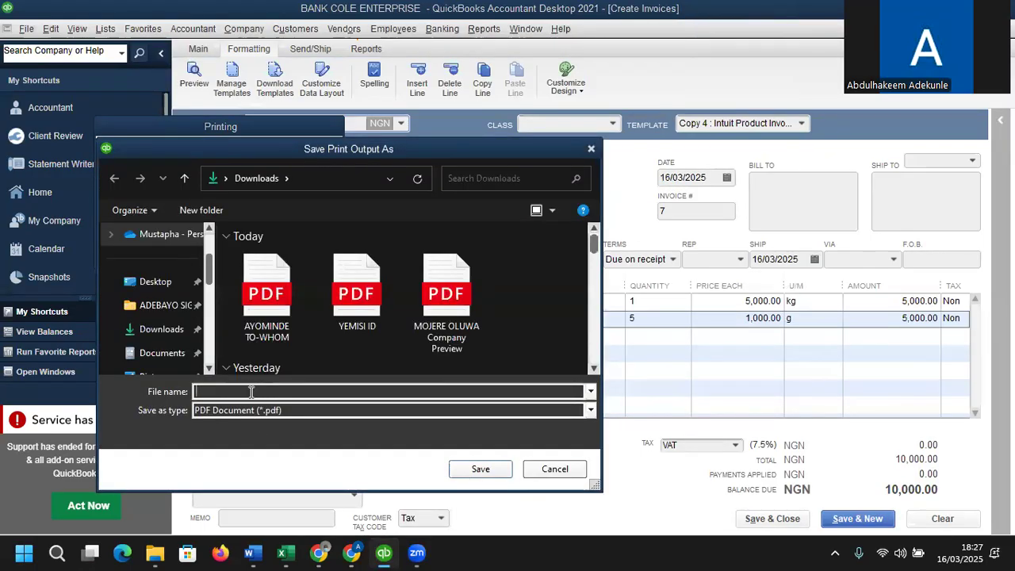
{"action": "type", "text": "invoi"}
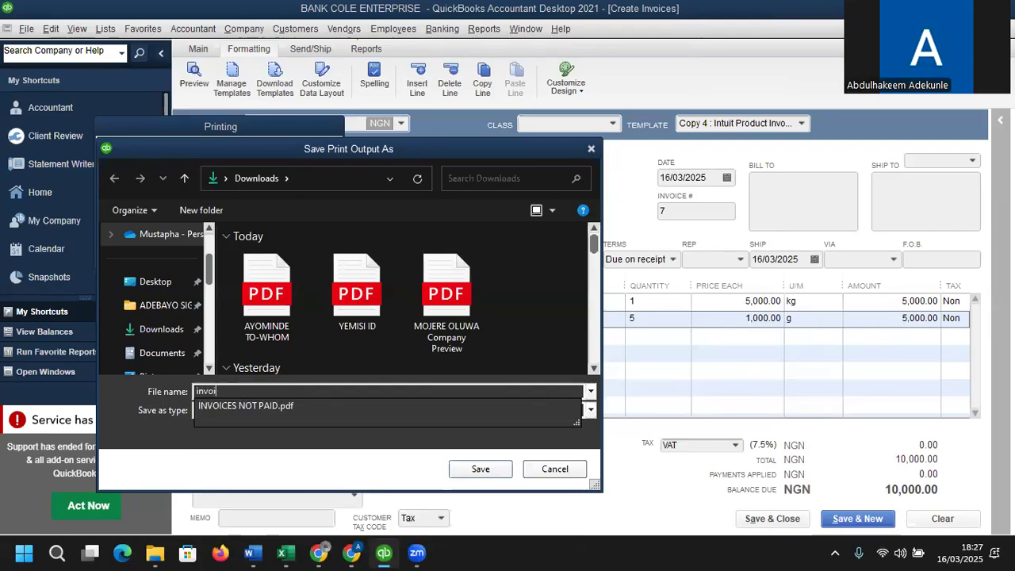
{"action": "type", "text": "ce"}
{"action": "key", "text": "Return"}
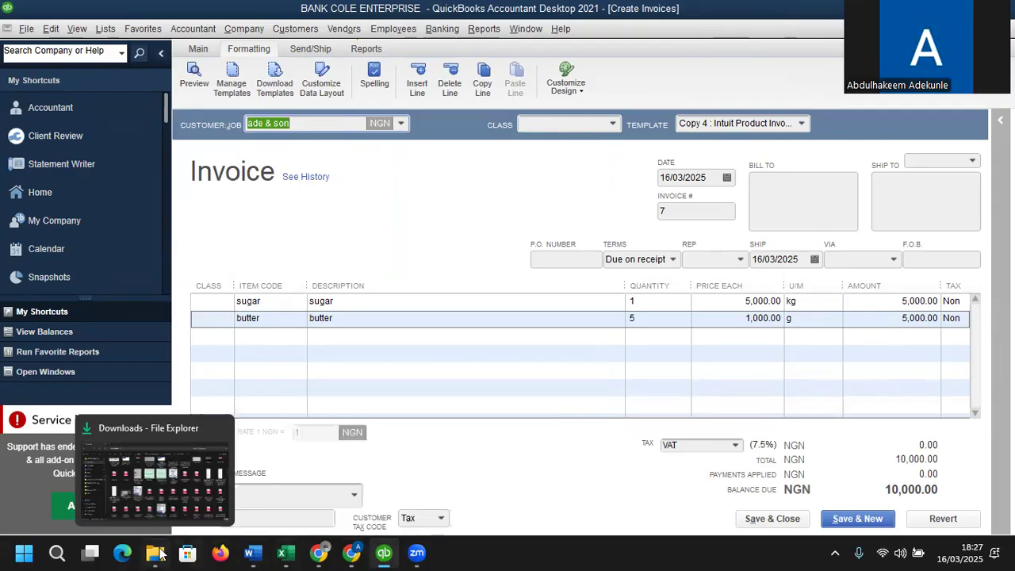
Step: Switch to File Explorer, look for the saved invoice PDF in the Downloads folder, and return to QuickBooks
{"action": "left_click", "coordinate": [159, 448]}
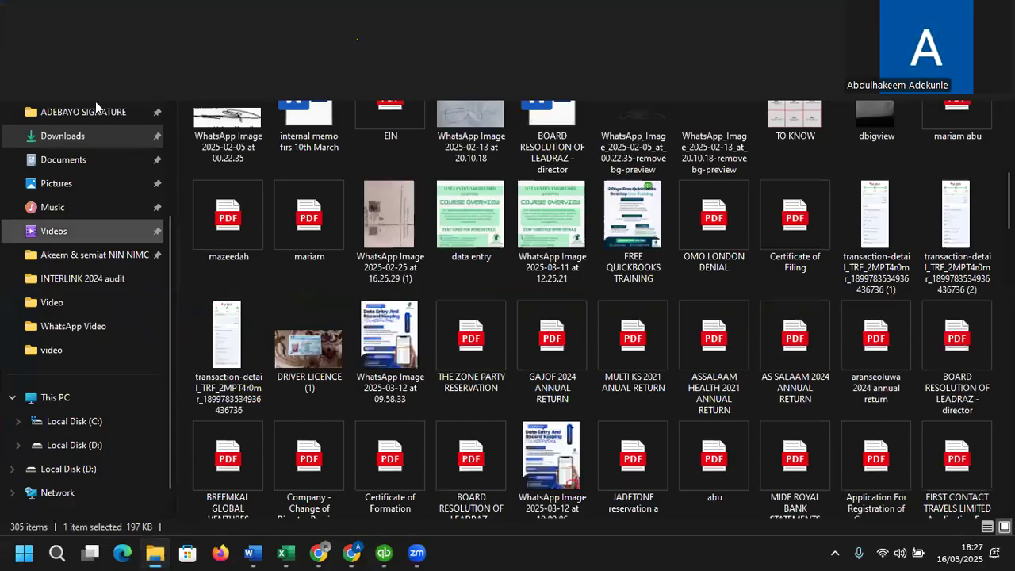
{"action": "left_click", "coordinate": [79, 140]}
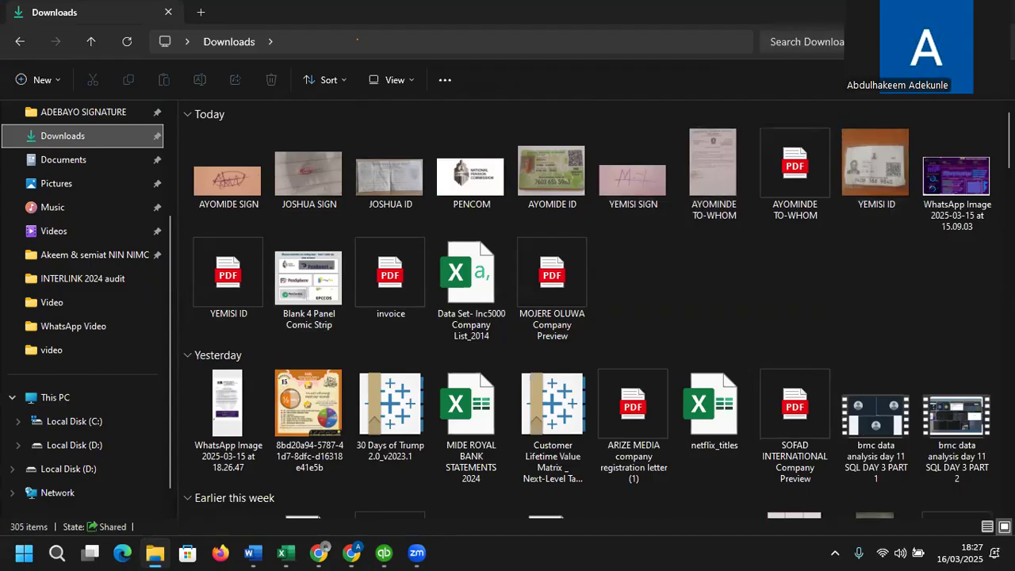
{"action": "key", "text": "alt+Tab"}
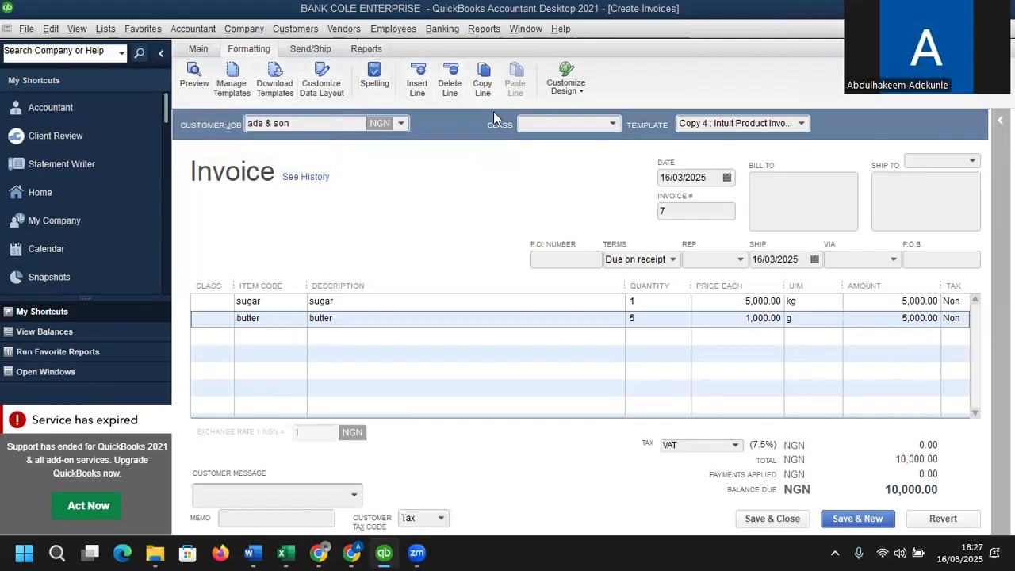
Step: Preview the invoice again and send it to print, recording the transaction's changes
{"action": "left_click", "coordinate": [207, 50]}
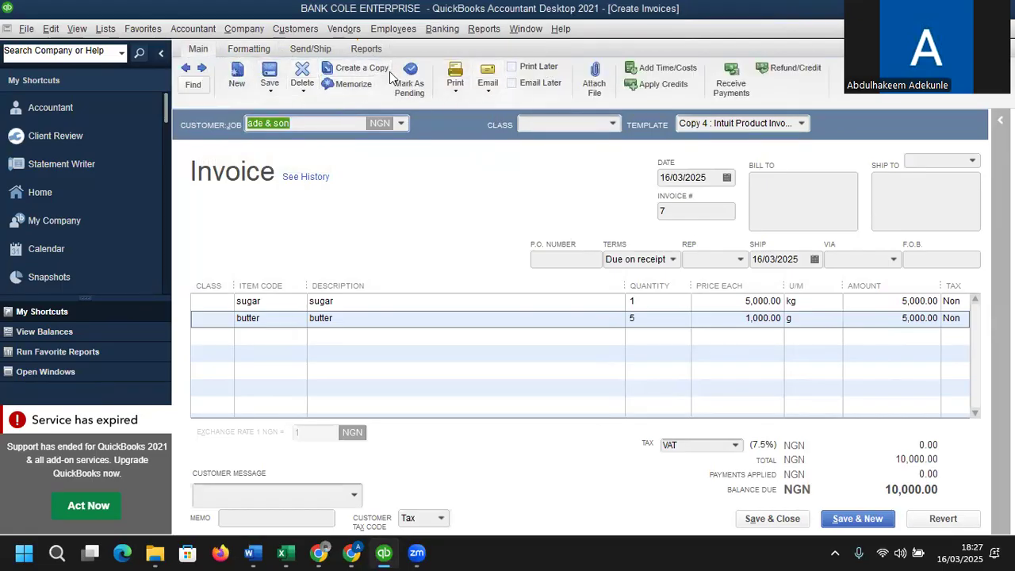
{"action": "left_click", "coordinate": [456, 94]}
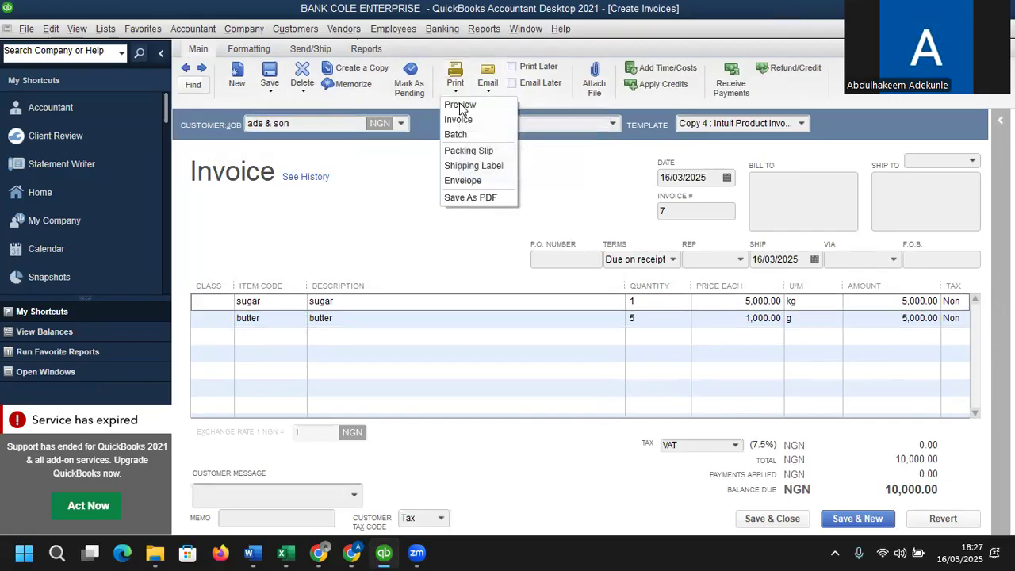
{"action": "left_click", "coordinate": [460, 105]}
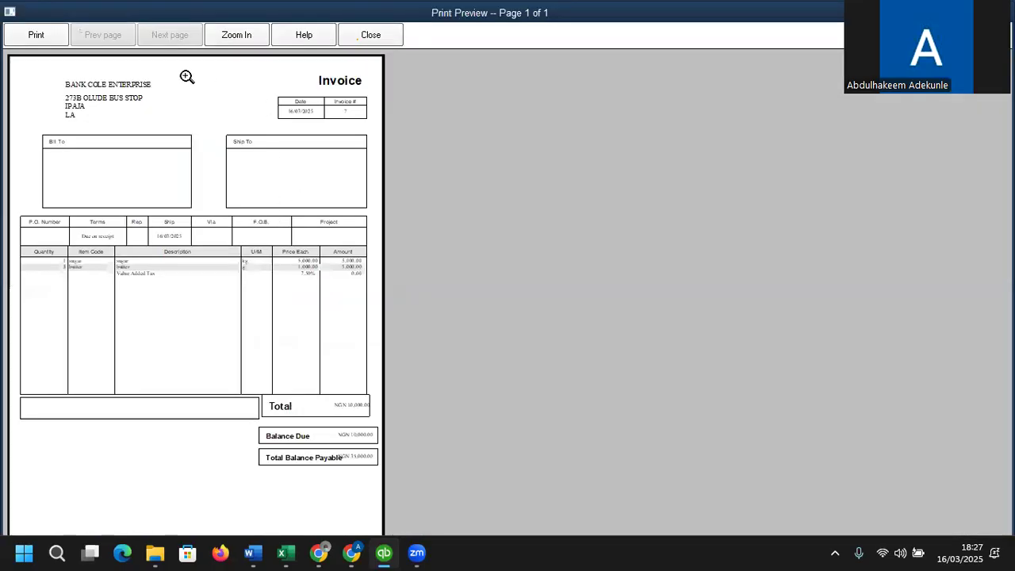
{"action": "left_click", "coordinate": [33, 39]}
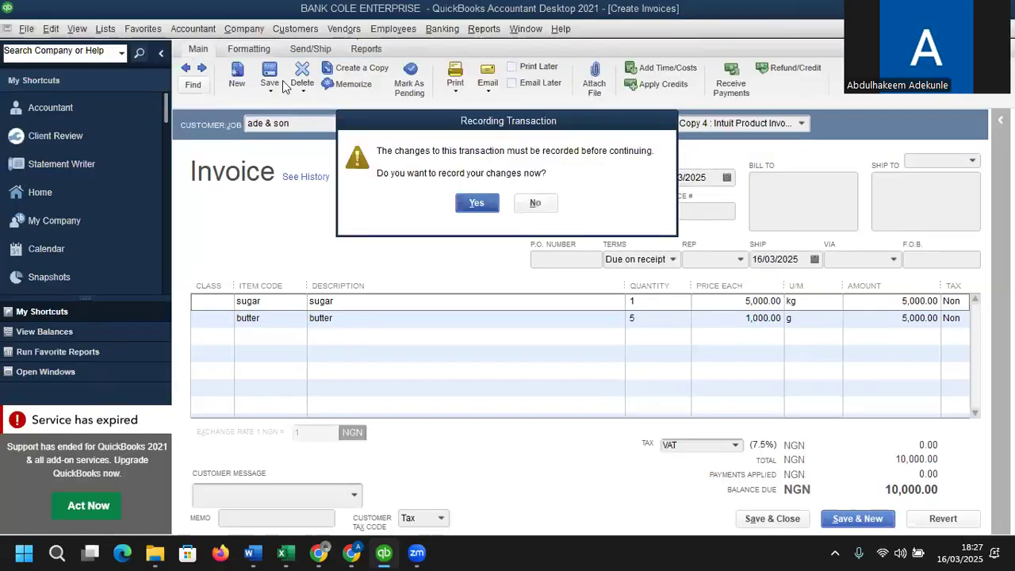
{"action": "left_click", "coordinate": [474, 203]}
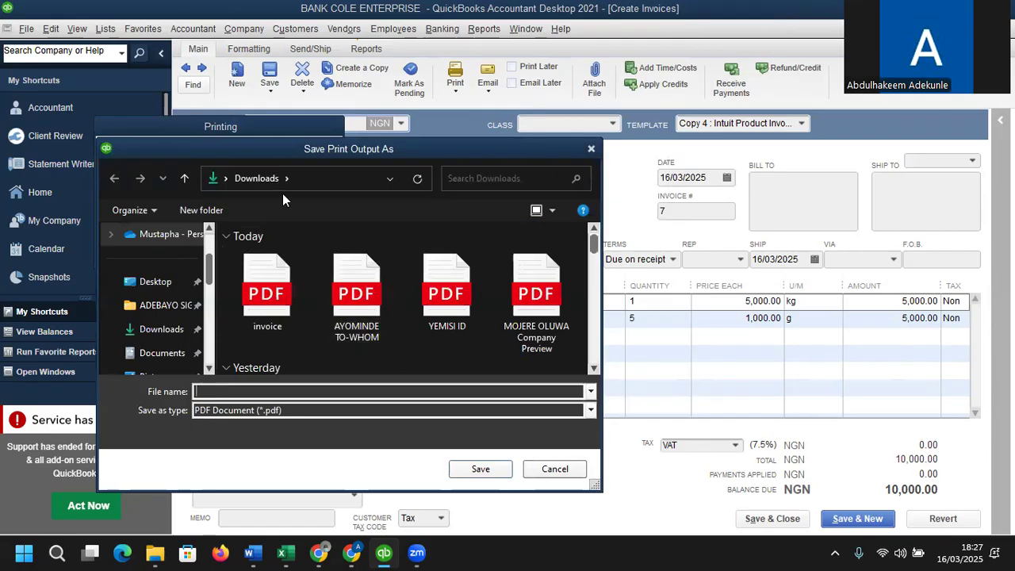
Step: Open the existing invoice PDF from the save dialog's Downloads folder and examine its line items and balance totals
{"action": "left_click", "coordinate": [255, 328]}
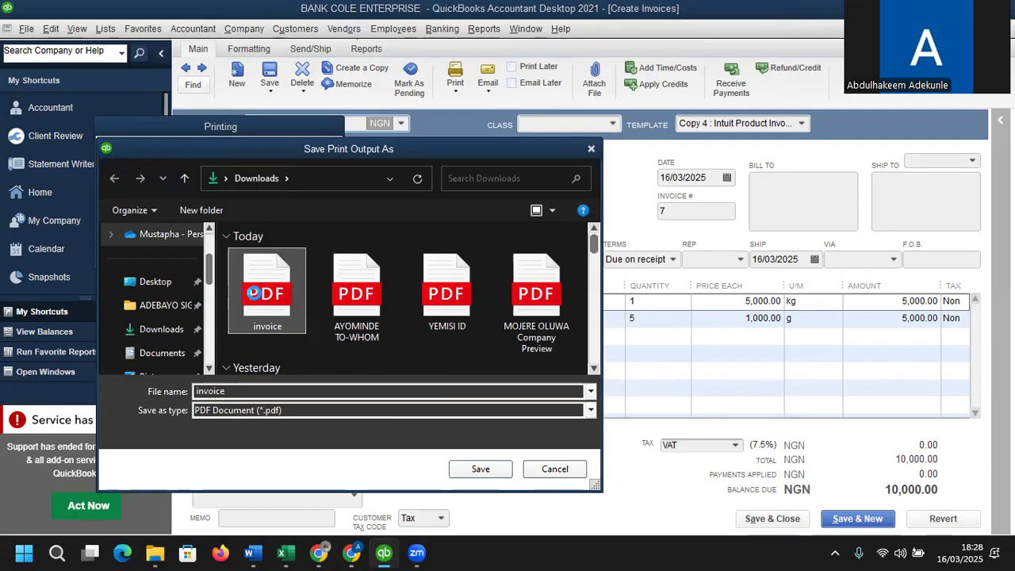
{"action": "right_click", "coordinate": [252, 293]}
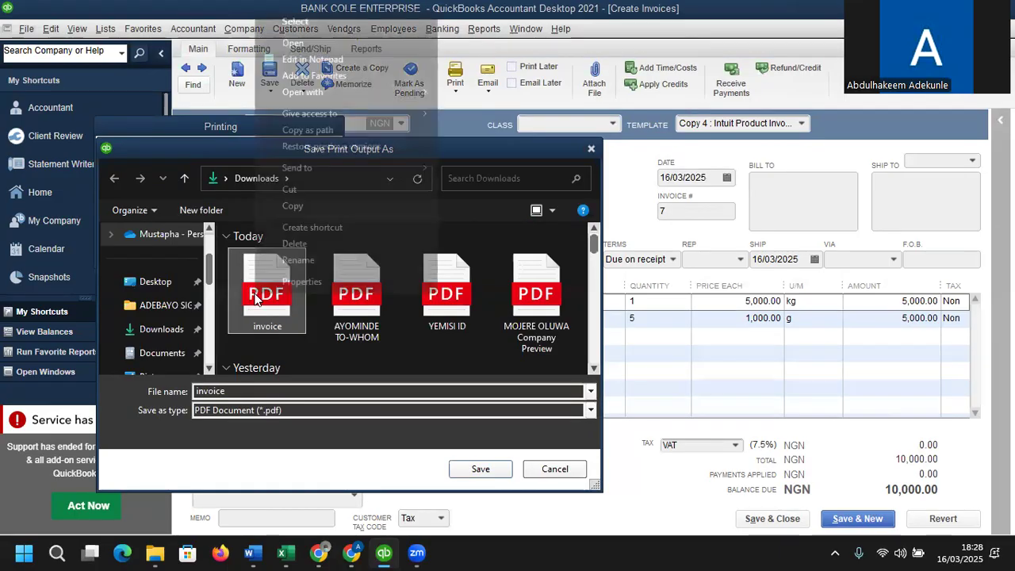
{"action": "left_click", "coordinate": [309, 42]}
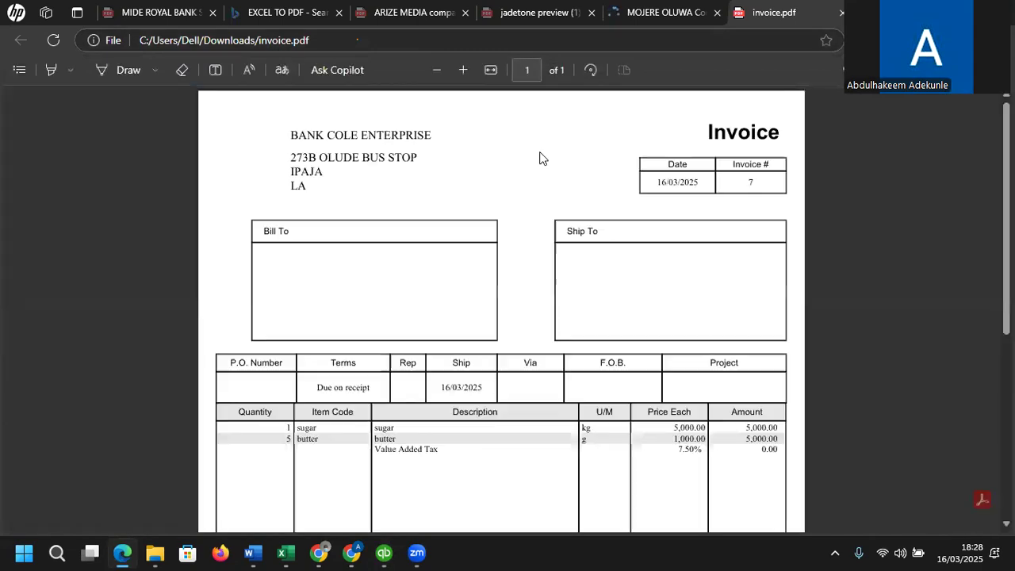
{"action": "scroll", "coordinate": [539, 157], "scroll_direction": "down", "scroll_amount": 5}
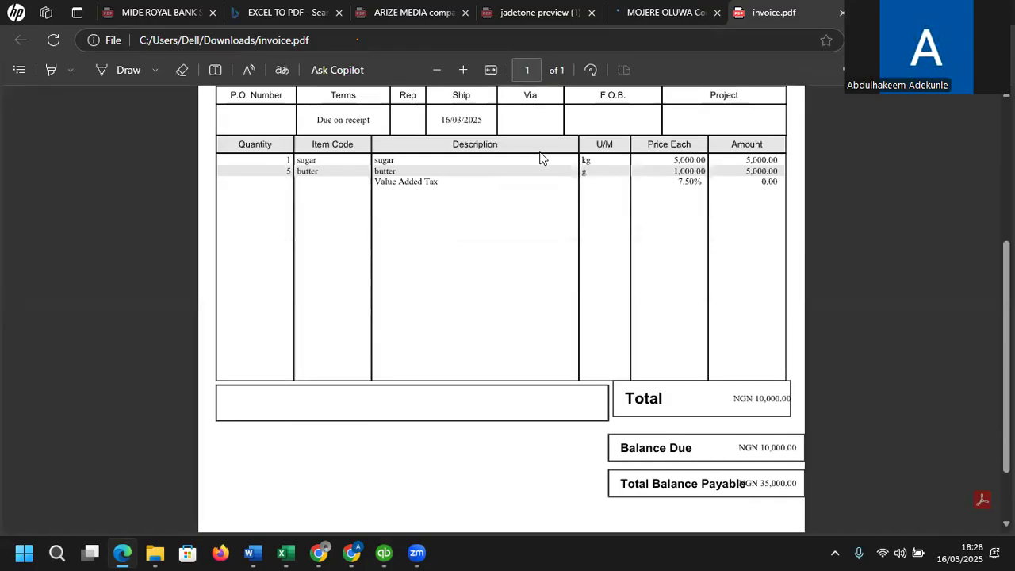